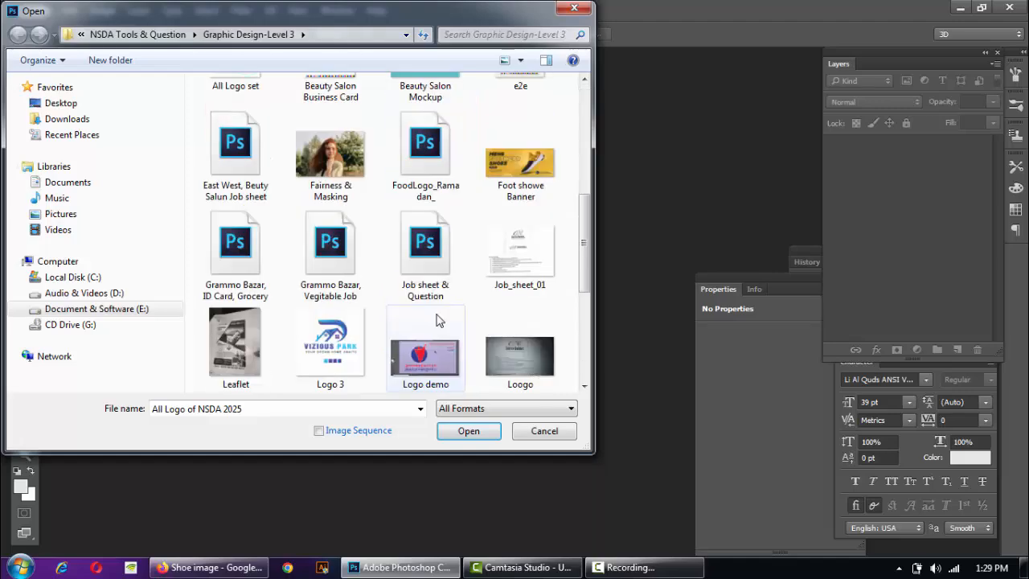
- Open the Fairness & Masking photo from the Graphic Design-Level 3 folder
{"action": "double_click", "coordinate": [345, 161]}
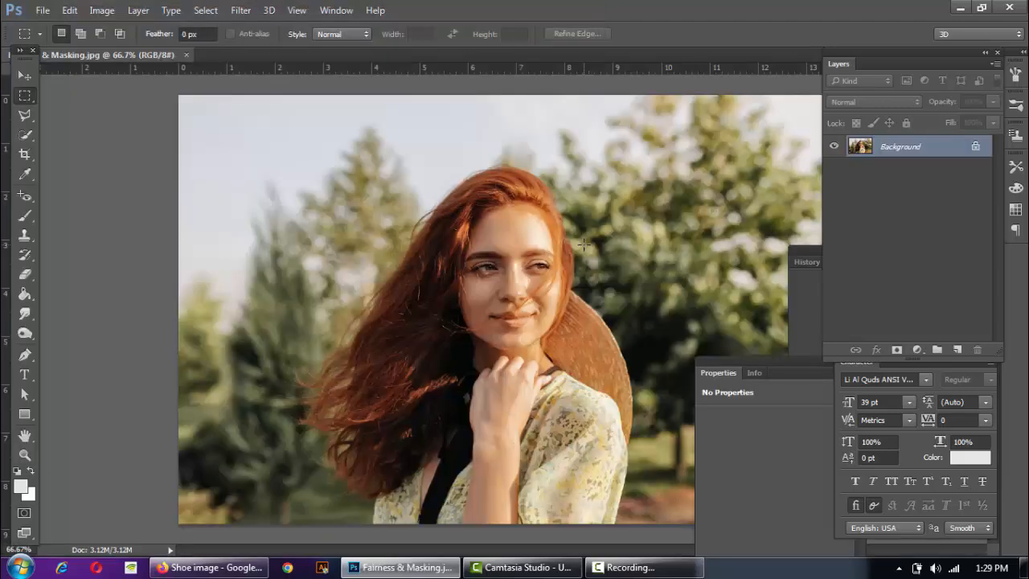
- Examine the woman's face up close for spots, moles and stray hairs on the cheeks, nose and chin
{"action": "left_click", "coordinate": [537, 265], "text": "ctrl"}
{"action": "left_click", "coordinate": [540, 264], "text": "ctrl"}
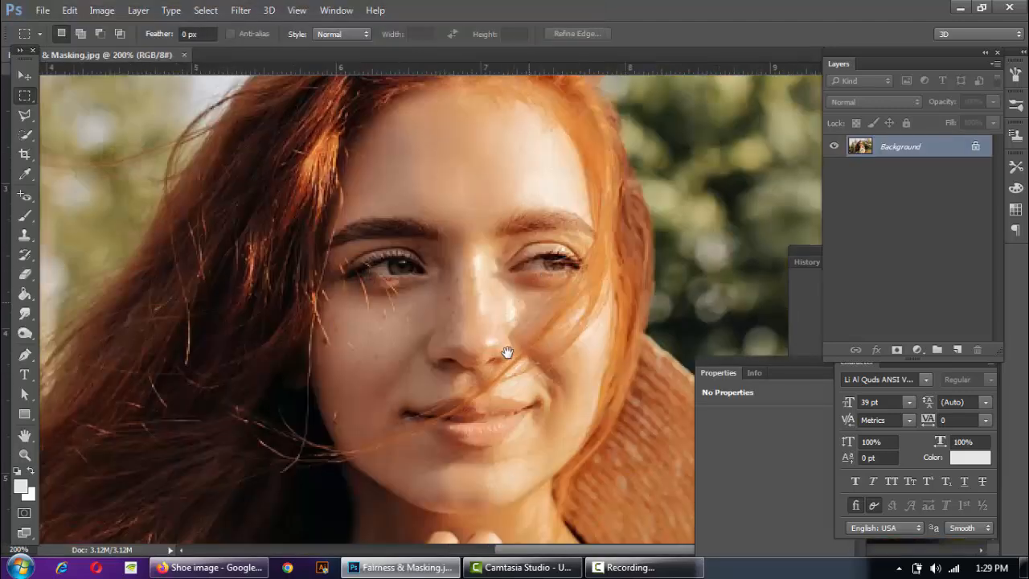
{"action": "left_click", "coordinate": [473, 351], "text": "ctrl"}
{"action": "left_click_drag", "start_coordinate": [492, 388], "coordinate": [455, 343]}
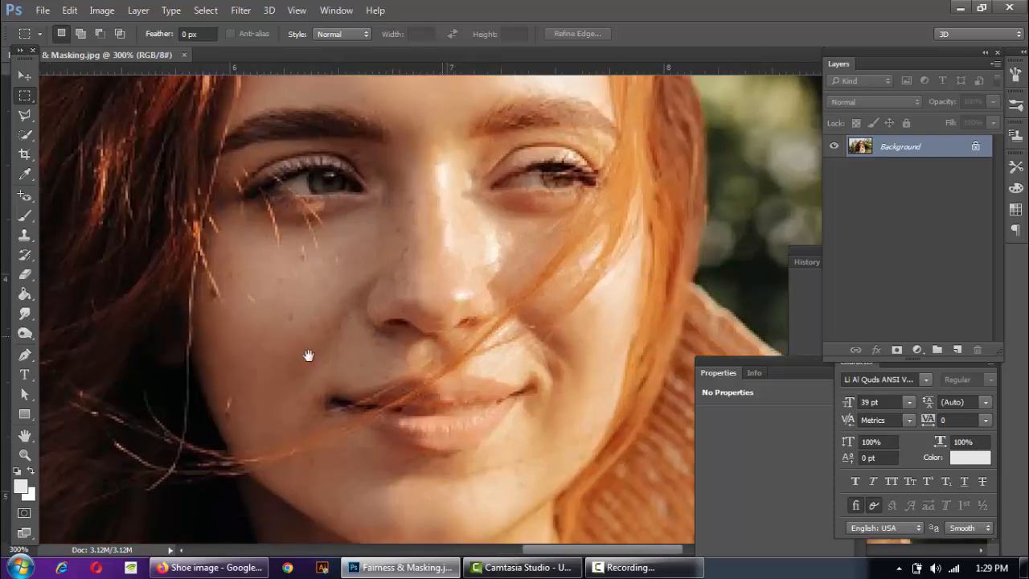
{"action": "left_click_drag", "start_coordinate": [270, 365], "coordinate": [190, 427]}
{"action": "left_click", "coordinate": [200, 309], "text": "ctrl"}
{"action": "left_click", "coordinate": [190, 427], "text": "alt"}
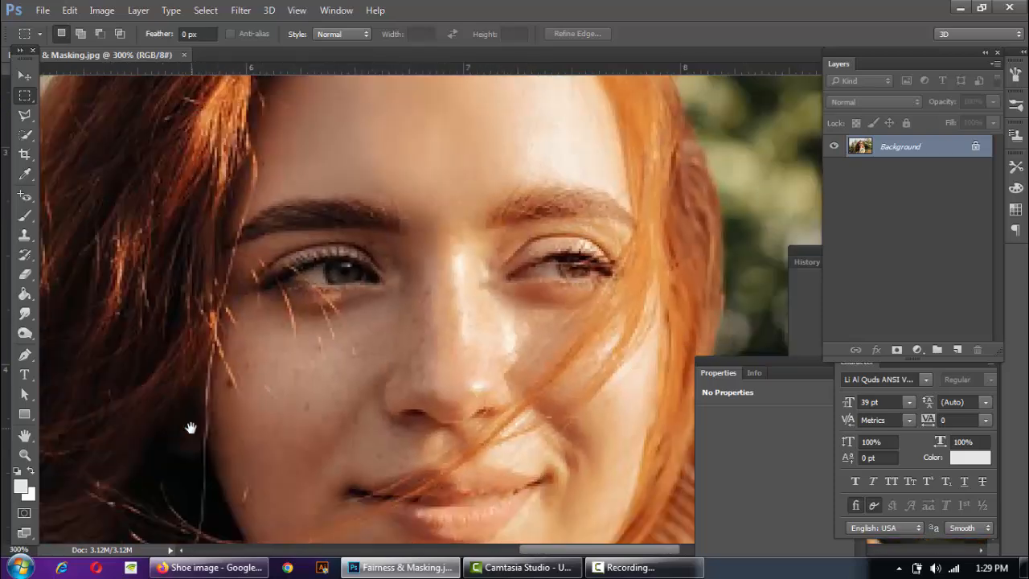
{"action": "left_click_drag", "start_coordinate": [292, 393], "coordinate": [395, 276]}
{"action": "left_click", "coordinate": [348, 229], "text": "ctrl"}
{"action": "left_click", "coordinate": [349, 257], "text": "ctrl"}
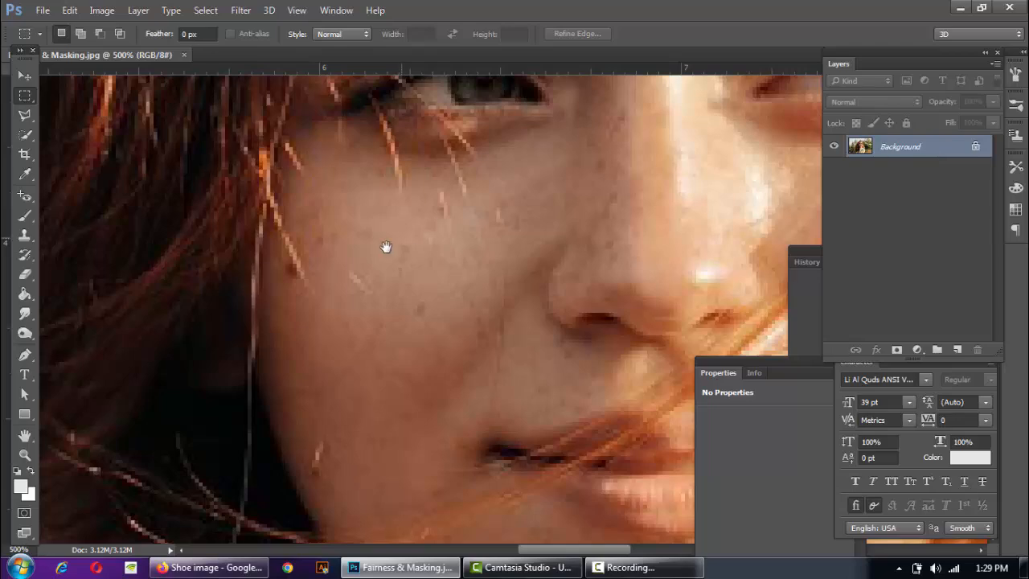
{"action": "left_click", "coordinate": [579, 298], "text": "ctrl"}
{"action": "left_click_drag", "start_coordinate": [579, 254], "coordinate": [524, 248]}
{"action": "left_click", "coordinate": [519, 244], "text": "alt"}
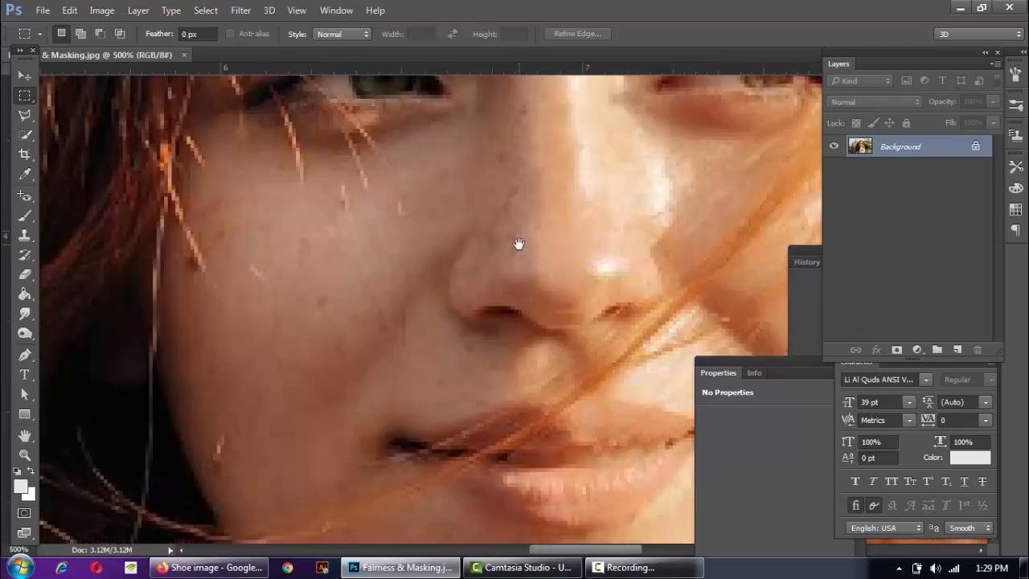
{"action": "left_click_drag", "start_coordinate": [531, 322], "coordinate": [452, 205]}
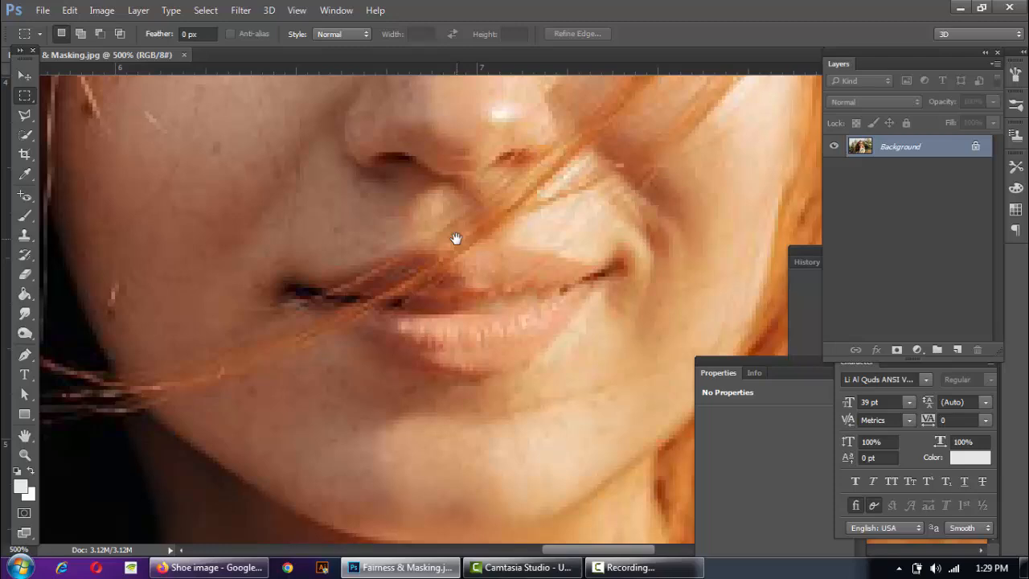
{"action": "left_click_drag", "start_coordinate": [386, 256], "coordinate": [471, 242]}
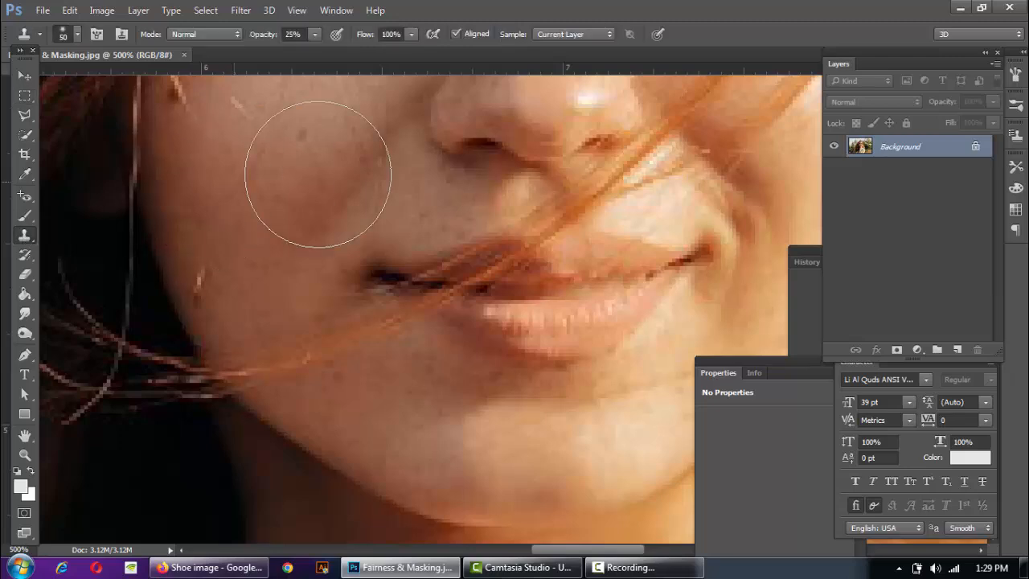
- Clone-stamp clean skin over the small mole on the cheek and toward the mouth corner with a 35 px brush
{"action": "left_click", "coordinate": [25, 235]}
{"action": "key", "text": "bracketleft"}
{"action": "key", "text": "bracketleft"}
{"action": "key", "text": "bracketleft"}
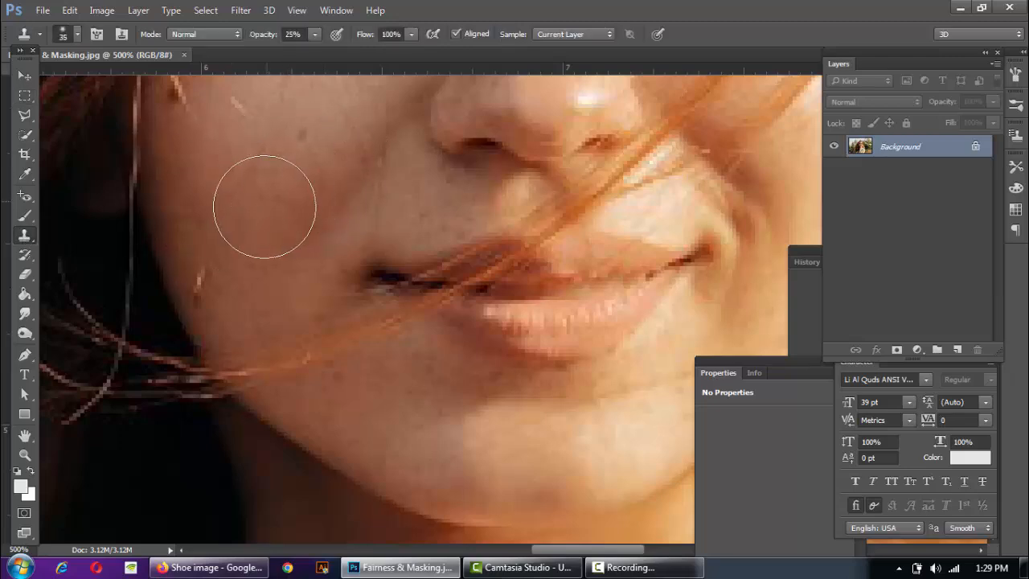
{"action": "left_click", "coordinate": [261, 132], "text": "alt"}
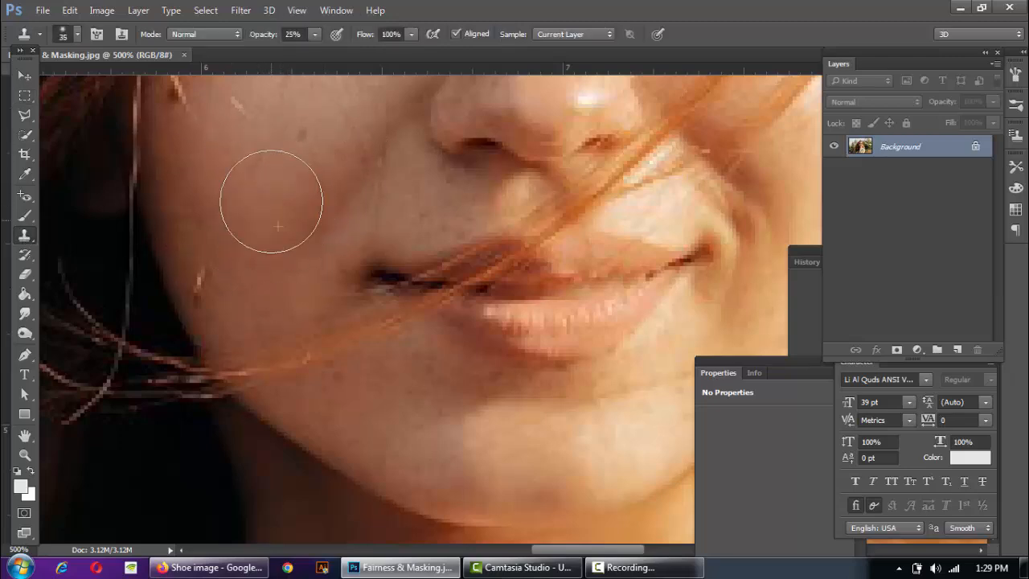
{"action": "left_click", "coordinate": [291, 199]}
{"action": "left_click", "coordinate": [315, 155]}
{"action": "left_click", "coordinate": [361, 241]}
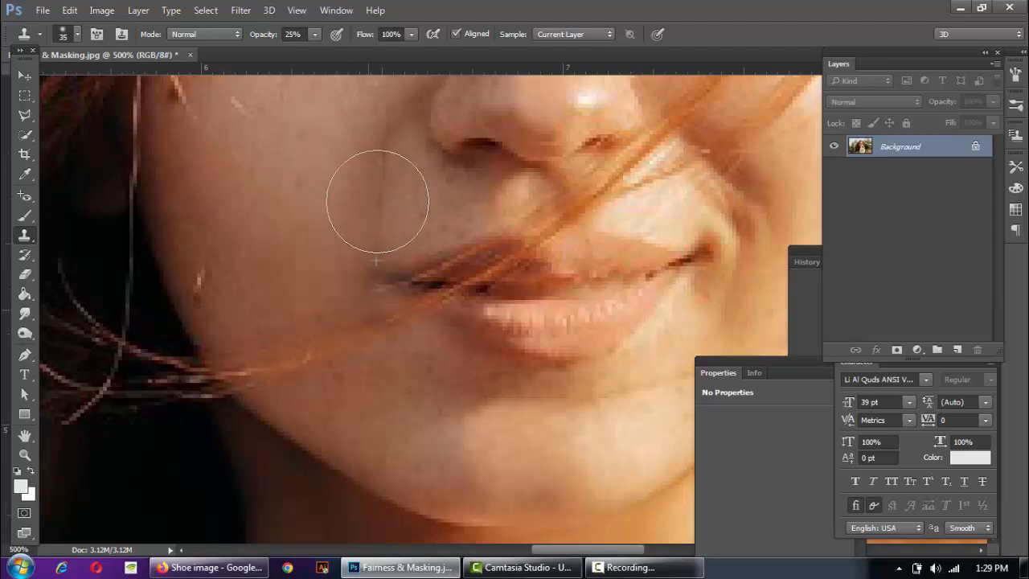
- Clone-stamp clean skin over the light scratch, stray hair tip and dark spot on the cheek below the eye
{"action": "left_click_drag", "start_coordinate": [359, 187], "coordinate": [380, 434]}
{"action": "left_click", "coordinate": [373, 432], "text": "alt"}
{"action": "left_click", "coordinate": [349, 363]}
{"action": "left_click", "coordinate": [356, 302]}
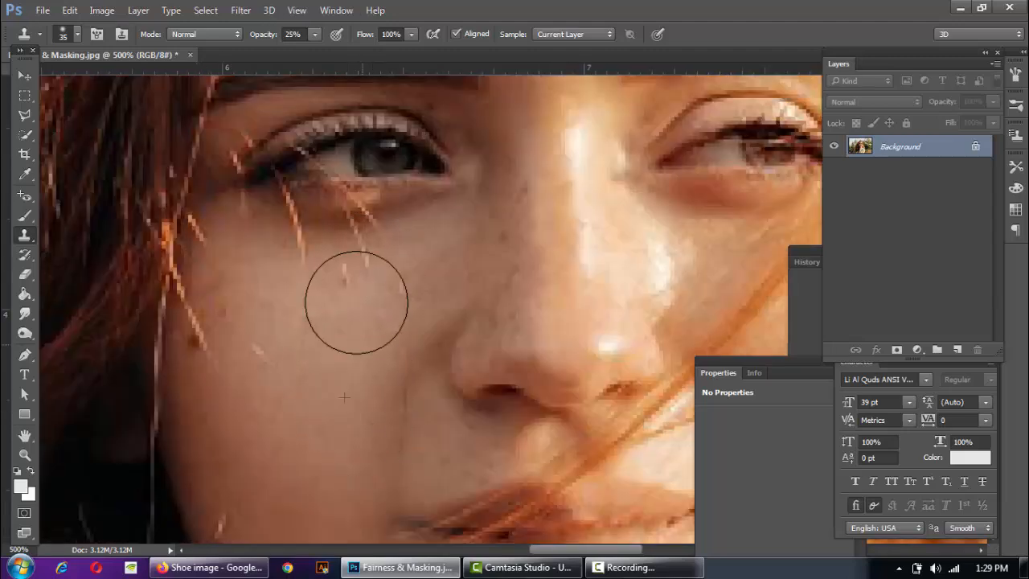
{"action": "left_click", "coordinate": [275, 308]}
{"action": "left_click", "coordinate": [223, 389]}
{"action": "left_click", "coordinate": [196, 385]}
{"action": "left_click", "coordinate": [225, 342]}
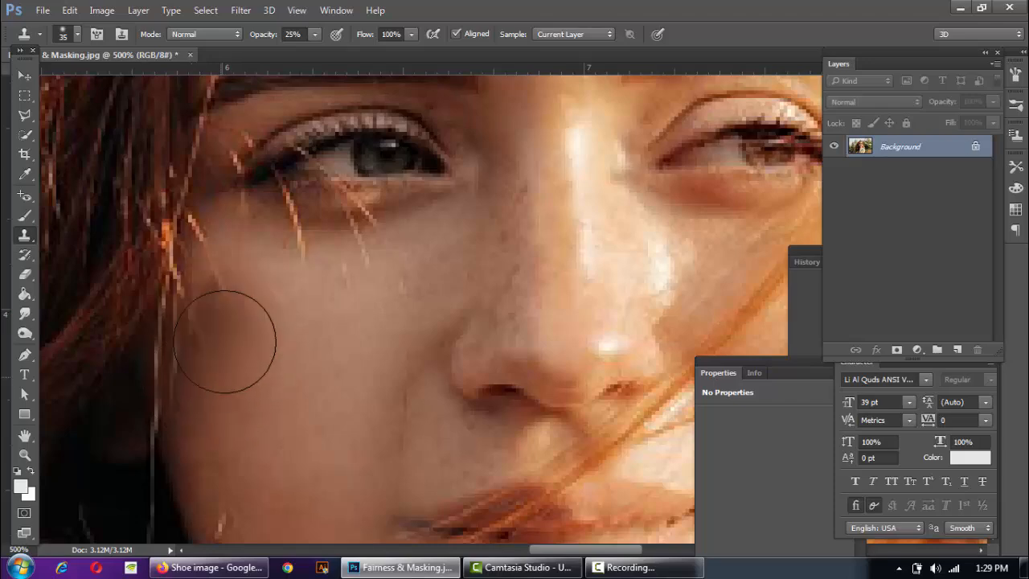
{"action": "left_click", "coordinate": [227, 321]}
{"action": "left_click", "coordinate": [315, 445], "text": "alt"}
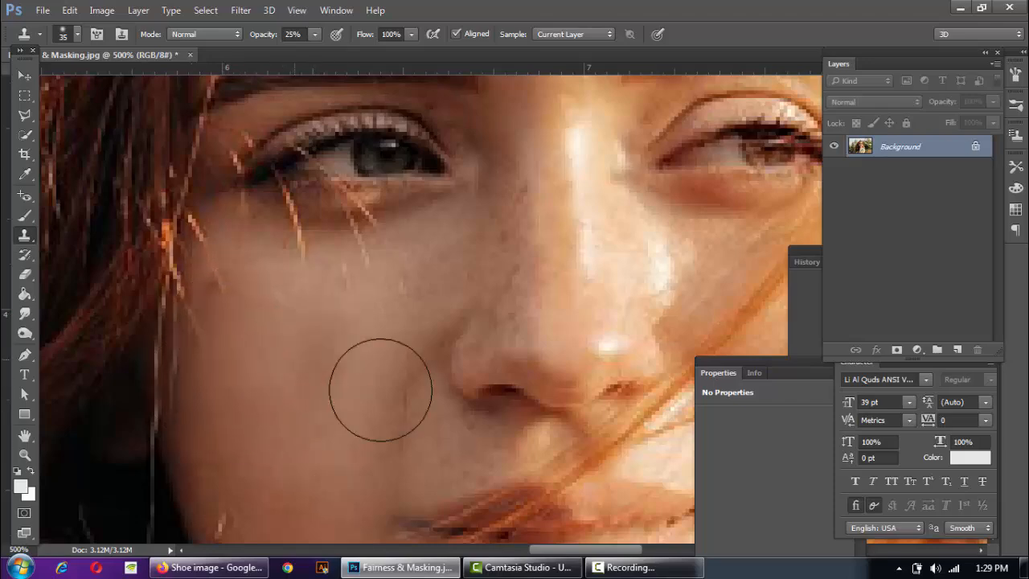
- Revert the photo to its original opened snapshot in the history, discarding all Clone Stamp strokes
{"action": "key", "text": "ctrl+minus"}
{"action": "key", "text": "ctrl+minus"}
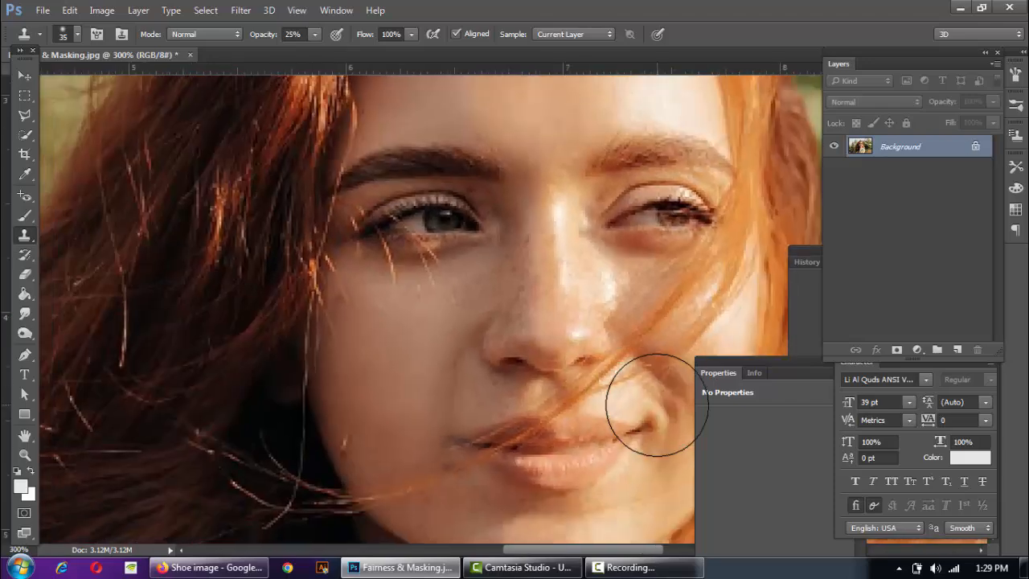
{"action": "key", "text": "ctrl+minus"}
{"action": "key", "text": "ctrl+minus"}
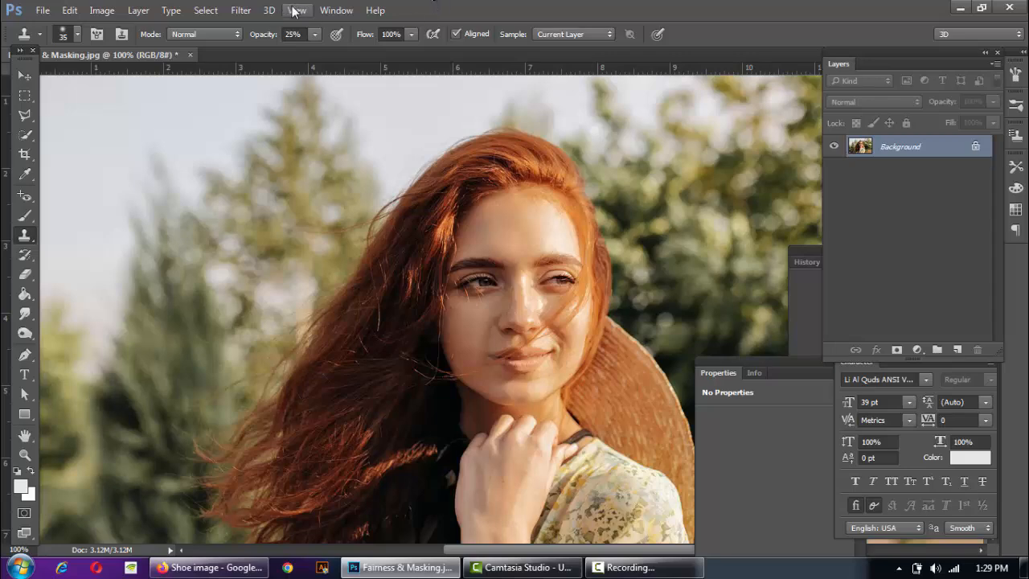
{"action": "left_click", "coordinate": [336, 11]}
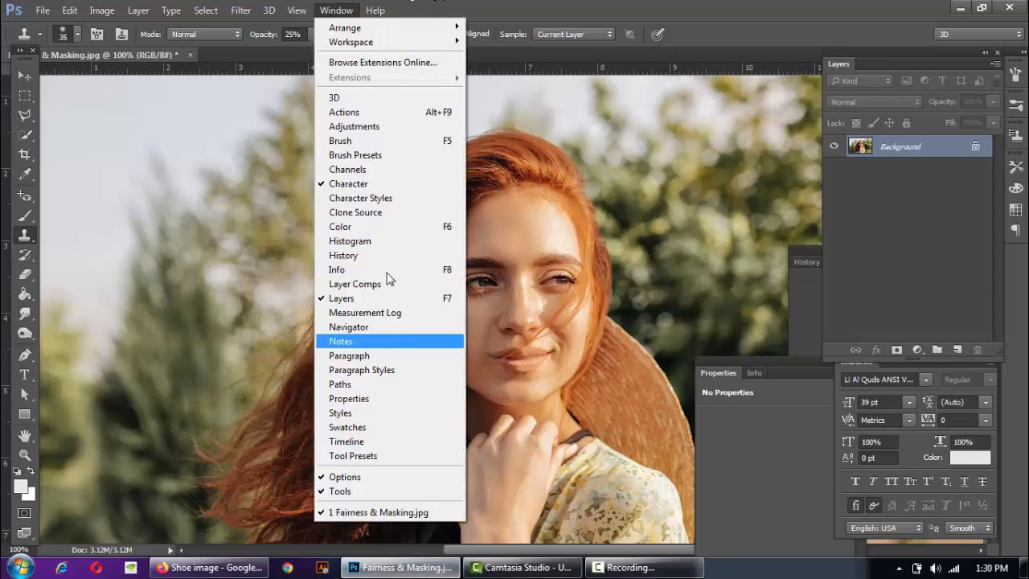
{"action": "left_click", "coordinate": [497, 255]}
{"action": "scroll", "coordinate": [917, 354], "scroll_direction": "up", "scroll_amount": 5}
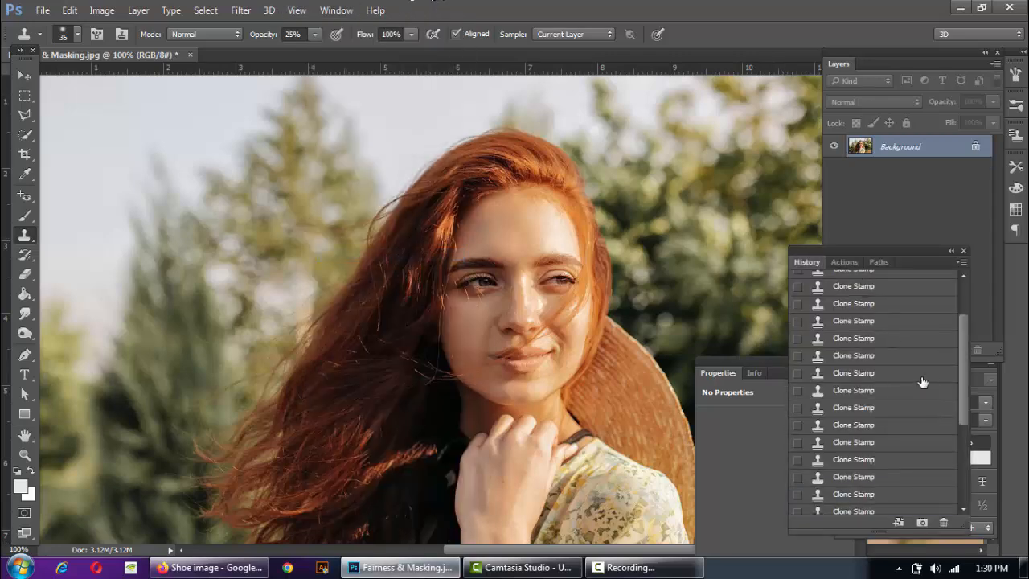
{"action": "left_click", "coordinate": [900, 278]}
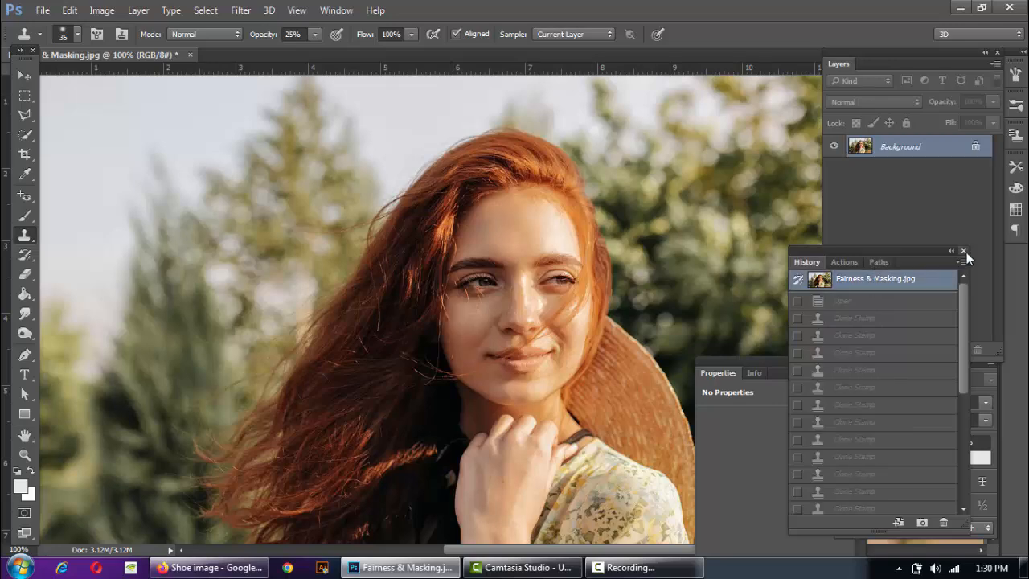
{"action": "left_click", "coordinate": [964, 251]}
- Duplicate the Background layer
{"action": "scroll", "coordinate": [682, 229], "scroll_direction": "up", "scroll_amount": 1}
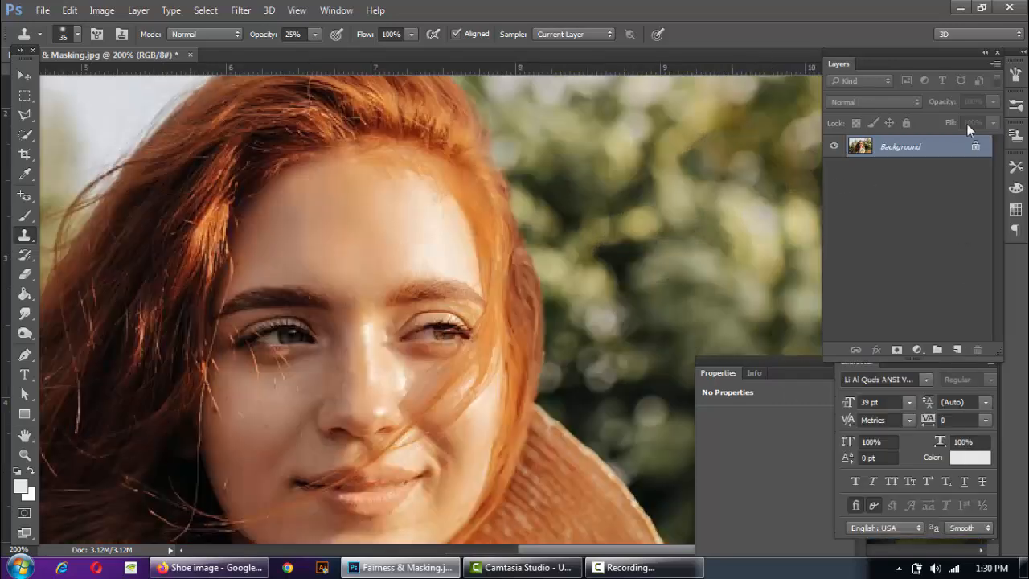
{"action": "key", "text": "ctrl+j"}
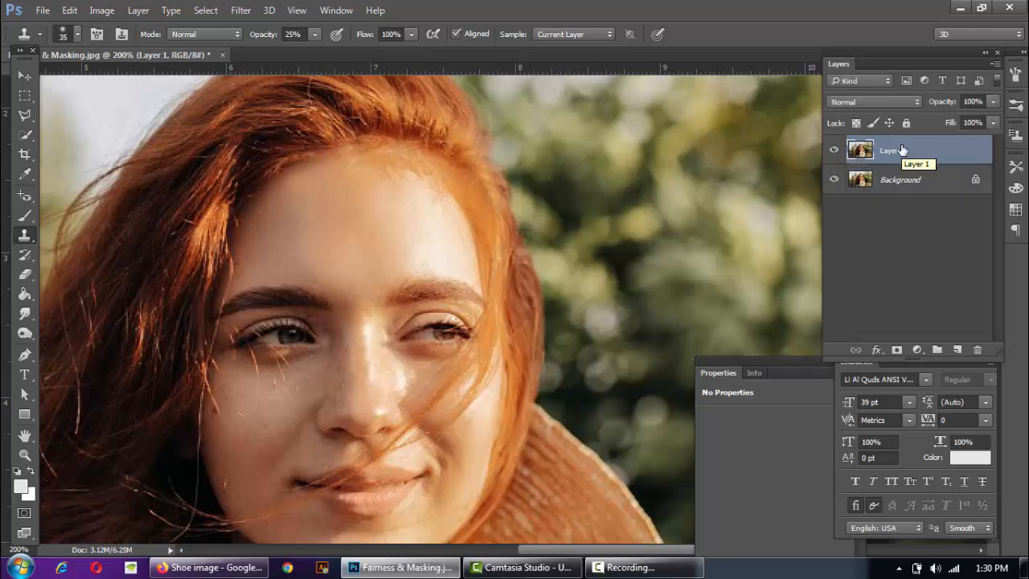
{"action": "left_click_drag", "start_coordinate": [477, 310], "coordinate": [471, 222]}
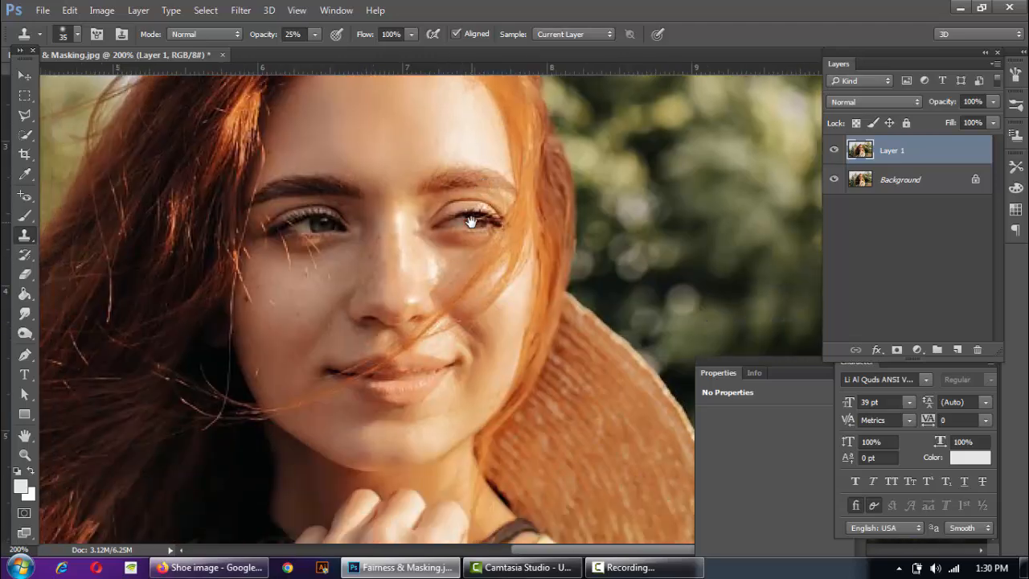
{"action": "scroll", "coordinate": [356, 257], "scroll_direction": "up", "scroll_amount": 3}
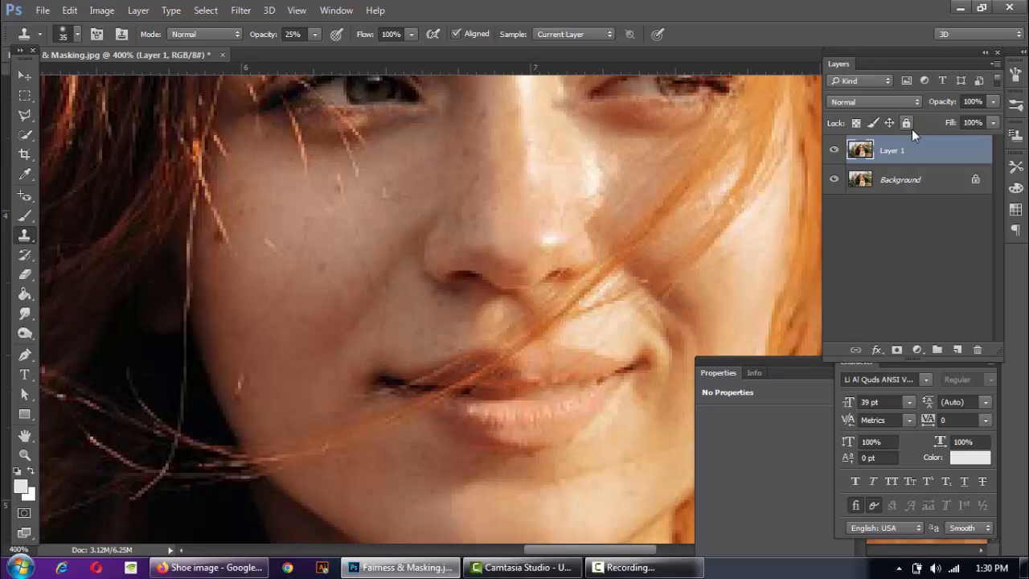
- Merge the duplicated layer back down into the Background
{"action": "left_click", "coordinate": [914, 102]}
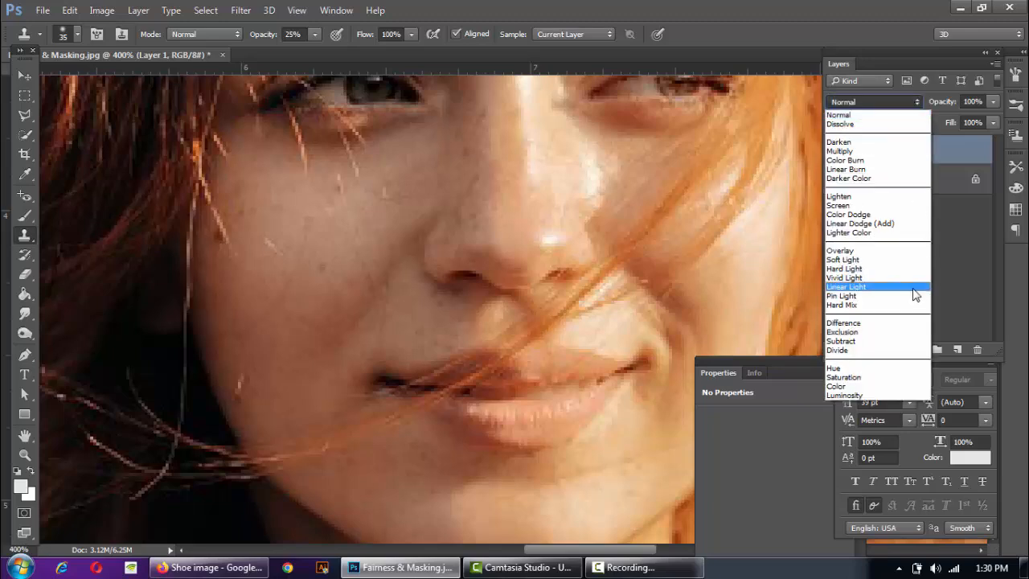
{"action": "left_click", "coordinate": [977, 247]}
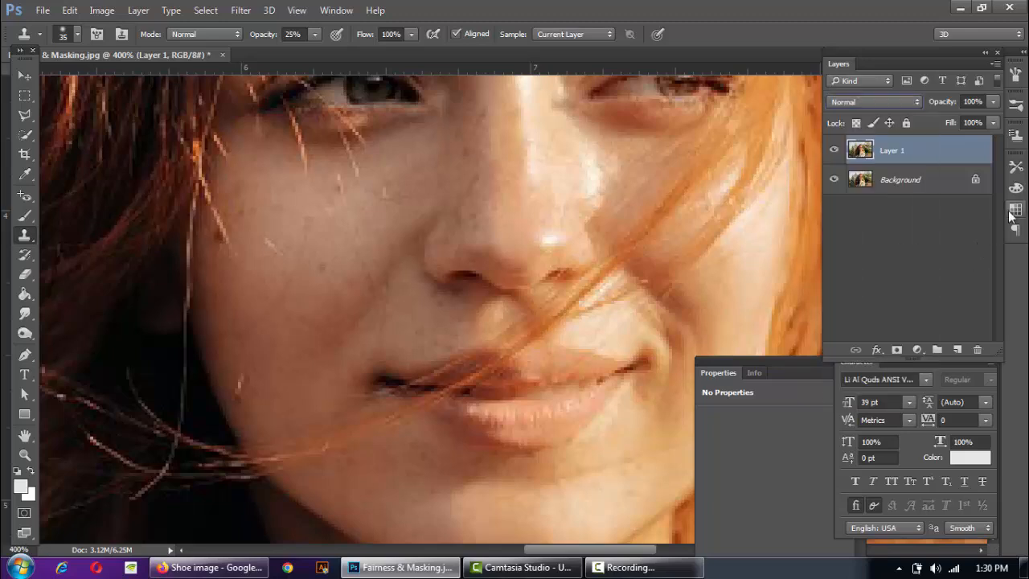
{"action": "left_click", "coordinate": [935, 245]}
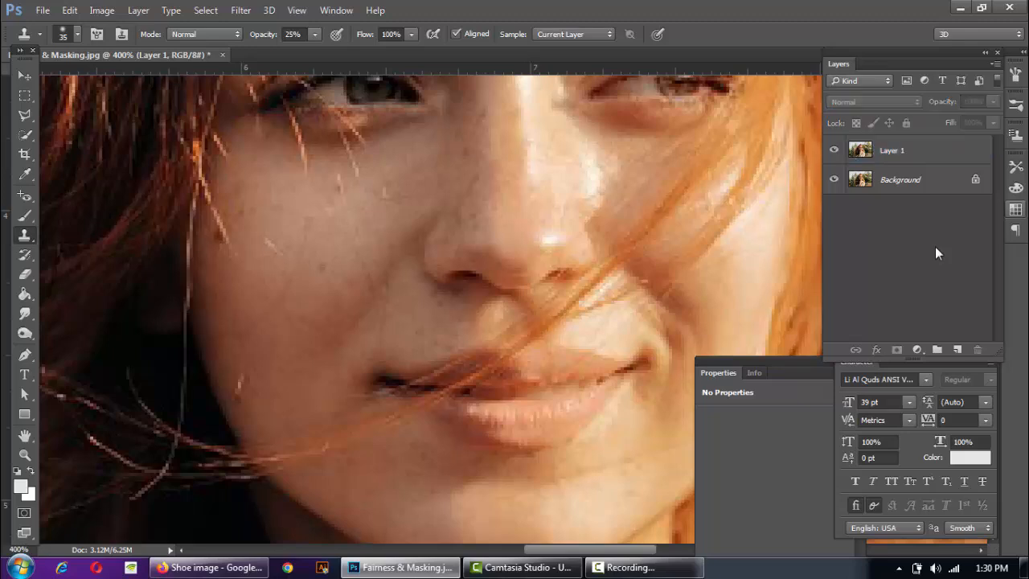
{"action": "left_click", "coordinate": [920, 152]}
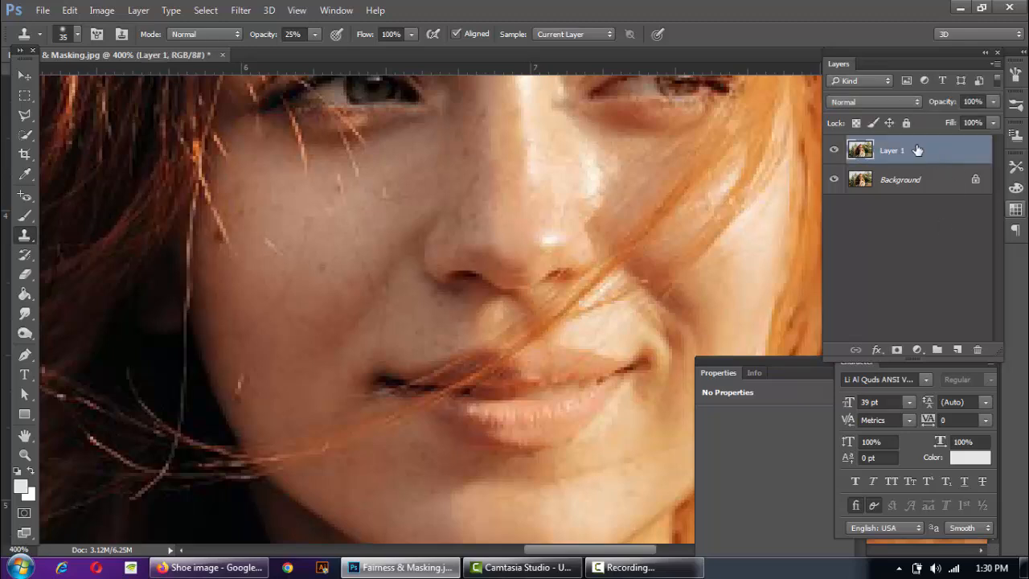
{"action": "key", "text": "ctrl+e"}
- Try the Clone Stamp on the stray hair tip and scratch on the cheek, and undo the strokes
{"action": "scroll", "coordinate": [206, 242], "scroll_direction": "up", "scroll_amount": 1}
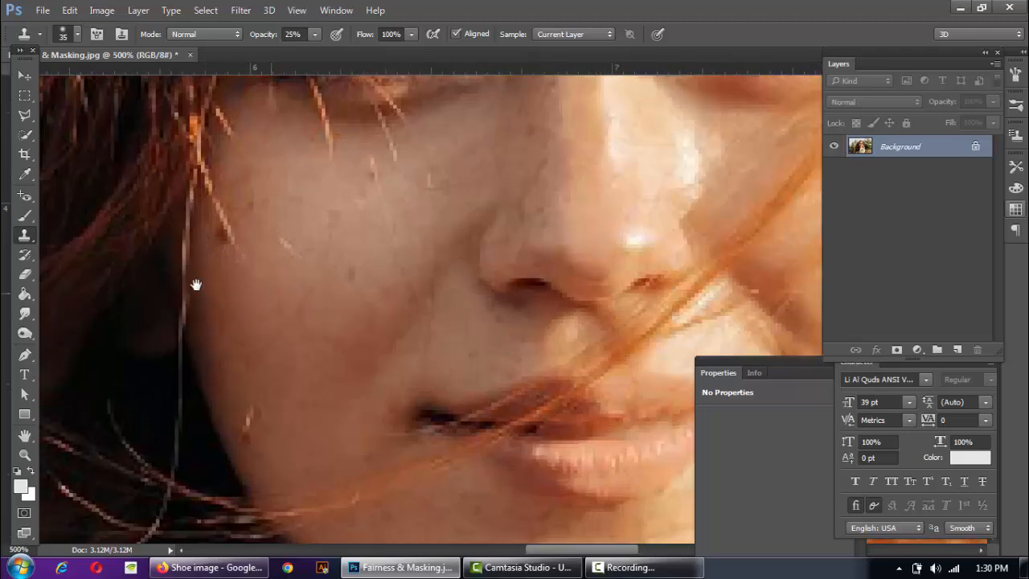
{"action": "left_click_drag", "start_coordinate": [195, 284], "coordinate": [378, 268]}
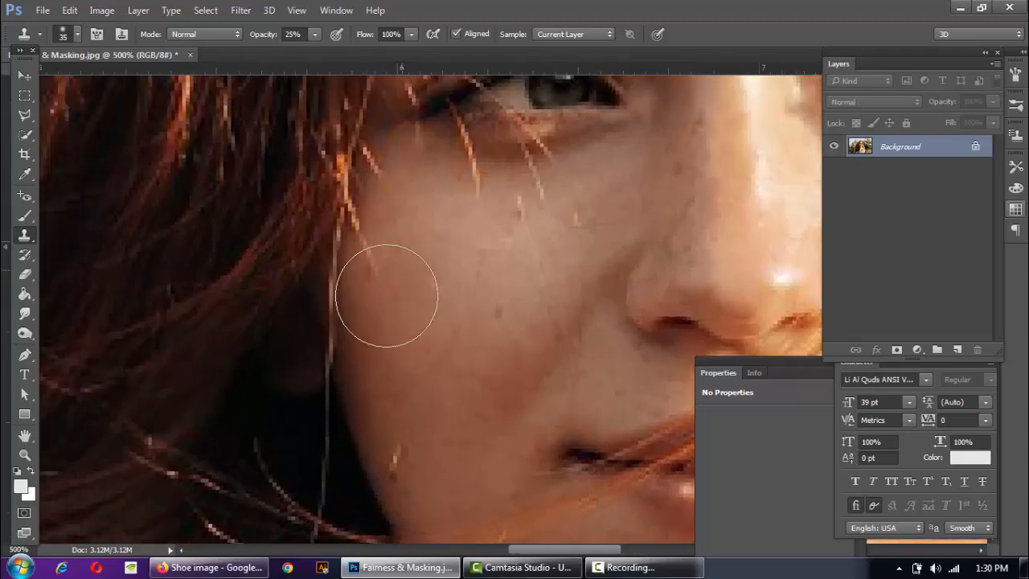
{"action": "key", "text": "ctrl+alt+z"}
{"action": "key", "text": "ctrl+alt+z"}
- Use the Patch tool to replace the dark spot at the stray hair tip on the cheek with clean skin, and deselect
{"action": "left_click", "coordinate": [26, 138]}
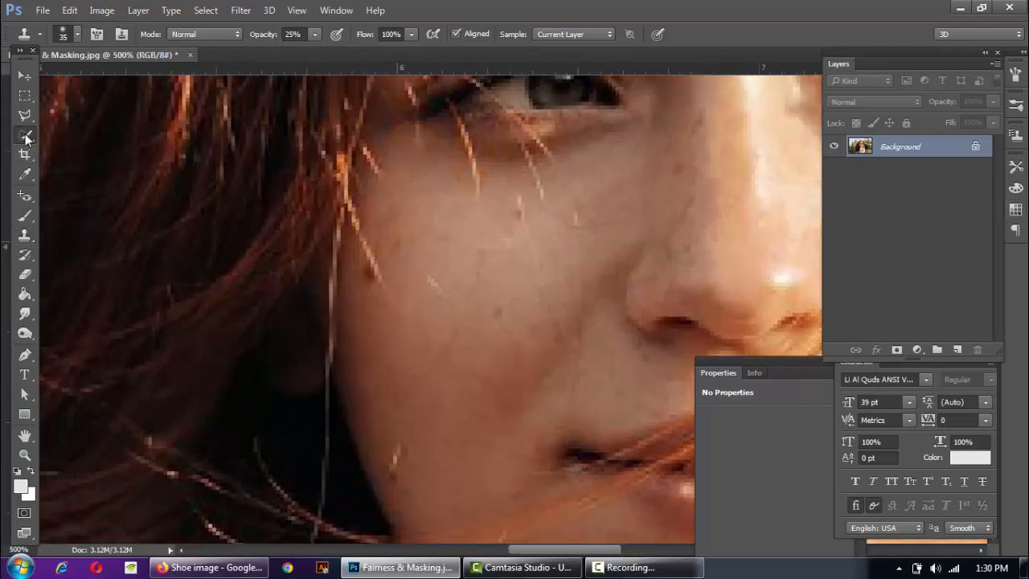
{"action": "left_click", "coordinate": [18, 123]}
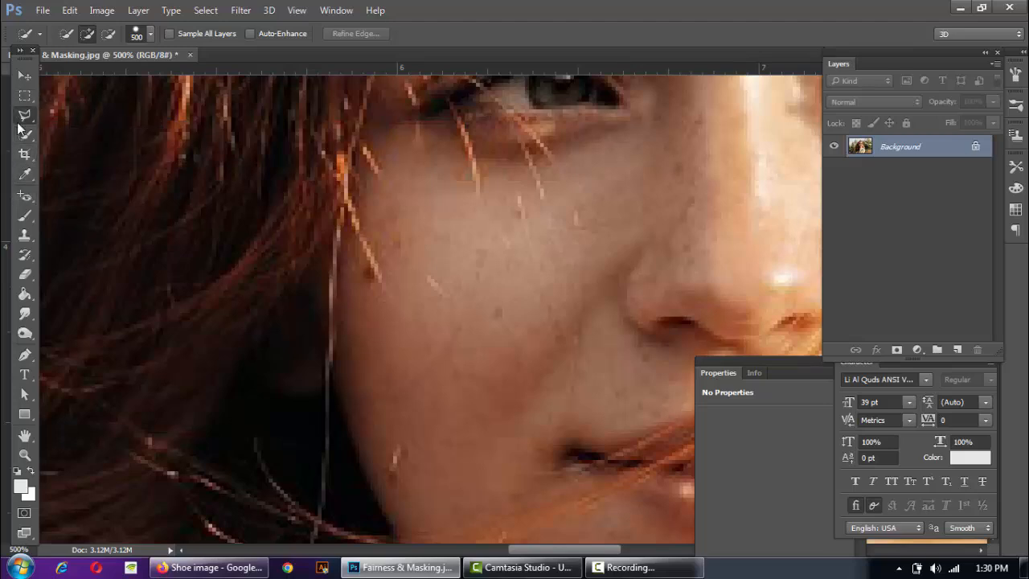
{"action": "left_click", "coordinate": [25, 195]}
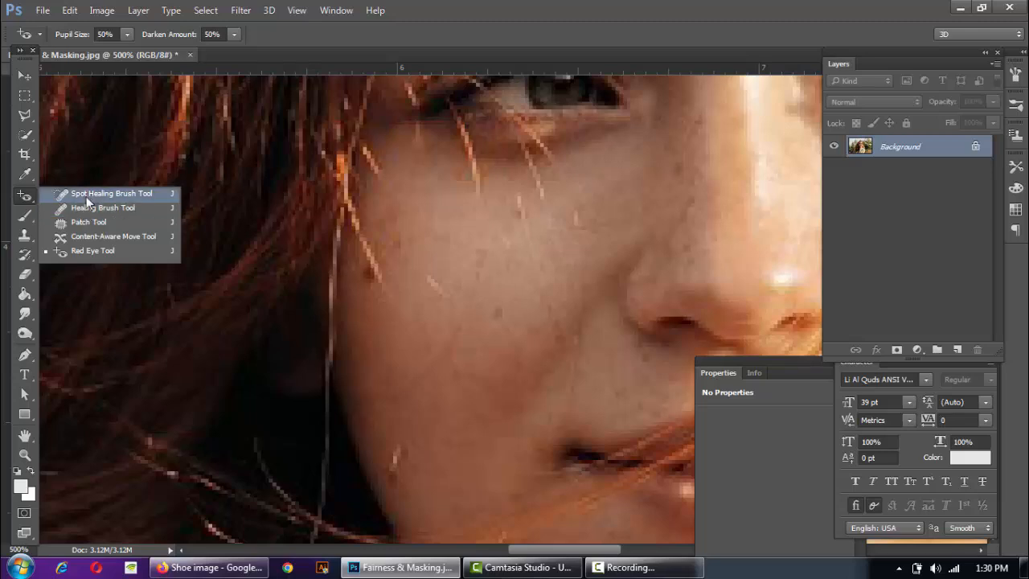
{"action": "left_click", "coordinate": [89, 224]}
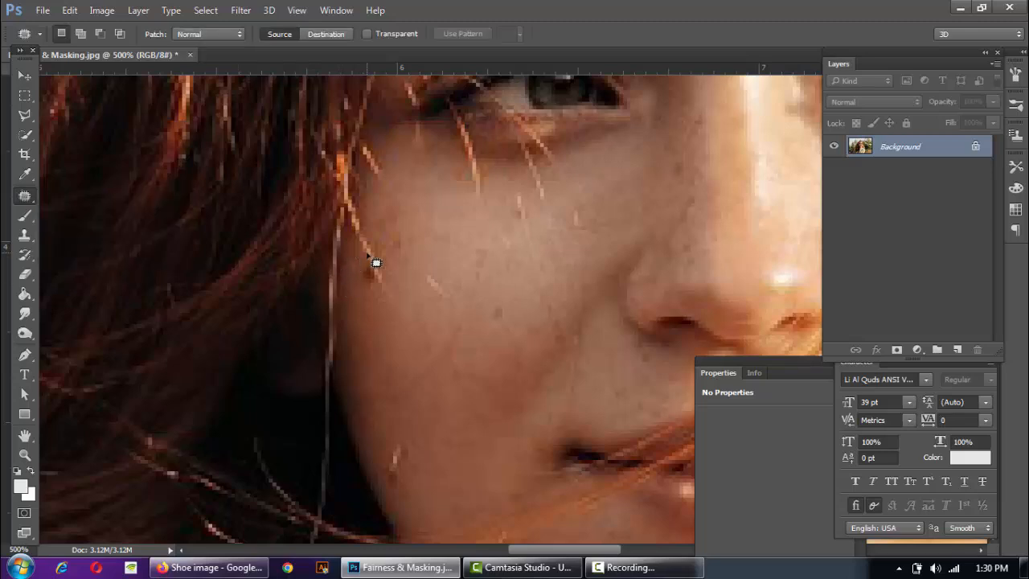
{"action": "mouse_move", "coordinate": [388, 297]}
{"action": "left_mouse_down"}
{"action": "mouse_move", "coordinate": [358, 272]}
{"action": "mouse_move", "coordinate": [373, 267]}
{"action": "mouse_move", "coordinate": [416, 323]}
{"action": "left_mouse_up"}
{"action": "key", "text": "ctrl+d"}
- Patch the short stray hair on the lower cheek near the jawline with nearby clean skin, and deselect
{"action": "left_click_drag", "start_coordinate": [609, 261], "coordinate": [418, 158]}
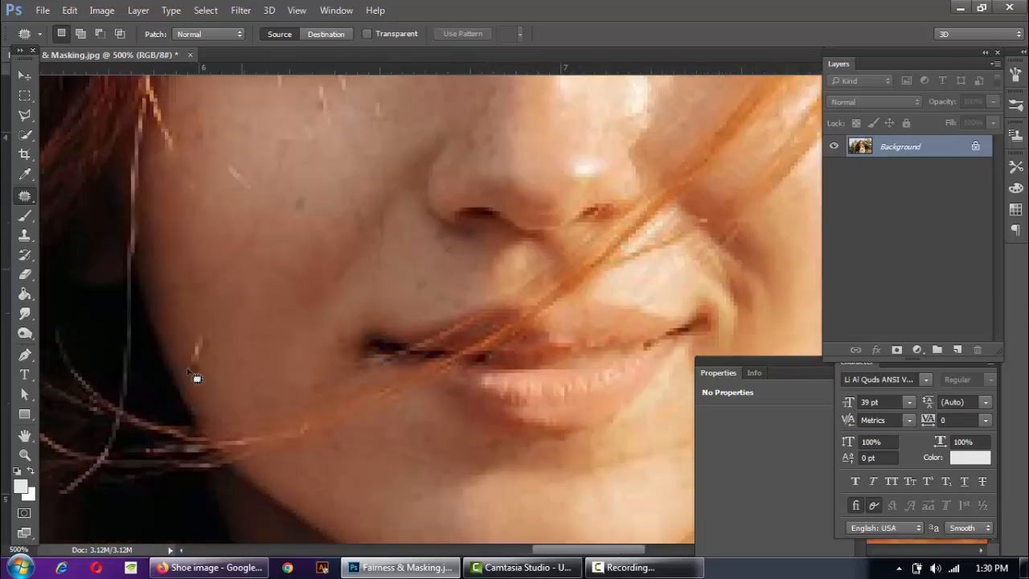
{"action": "mouse_move", "coordinate": [219, 344]}
{"action": "left_mouse_down"}
{"action": "mouse_move", "coordinate": [181, 377]}
{"action": "mouse_move", "coordinate": [199, 324]}
{"action": "mouse_move", "coordinate": [215, 336]}
{"action": "mouse_move", "coordinate": [182, 315]}
{"action": "left_mouse_up"}
{"action": "key", "text": "ctrl+d"}
- Patch the light scratch and the small mole in the middle of the cheek with clean skin
{"action": "mouse_move", "coordinate": [243, 192]}
{"action": "left_mouse_down"}
{"action": "mouse_move", "coordinate": [254, 260]}
{"action": "mouse_move", "coordinate": [224, 224]}
{"action": "mouse_move", "coordinate": [241, 217]}
{"action": "mouse_move", "coordinate": [240, 291]}
{"action": "left_mouse_up"}
{"action": "key", "text": "ctrl+d"}
{"action": "mouse_move", "coordinate": [335, 268]}
{"action": "left_mouse_down"}
{"action": "mouse_move", "coordinate": [206, 305]}
{"action": "mouse_move", "coordinate": [200, 285]}
{"action": "mouse_move", "coordinate": [183, 297]}
{"action": "mouse_move", "coordinate": [132, 295]}
{"action": "left_mouse_up"}
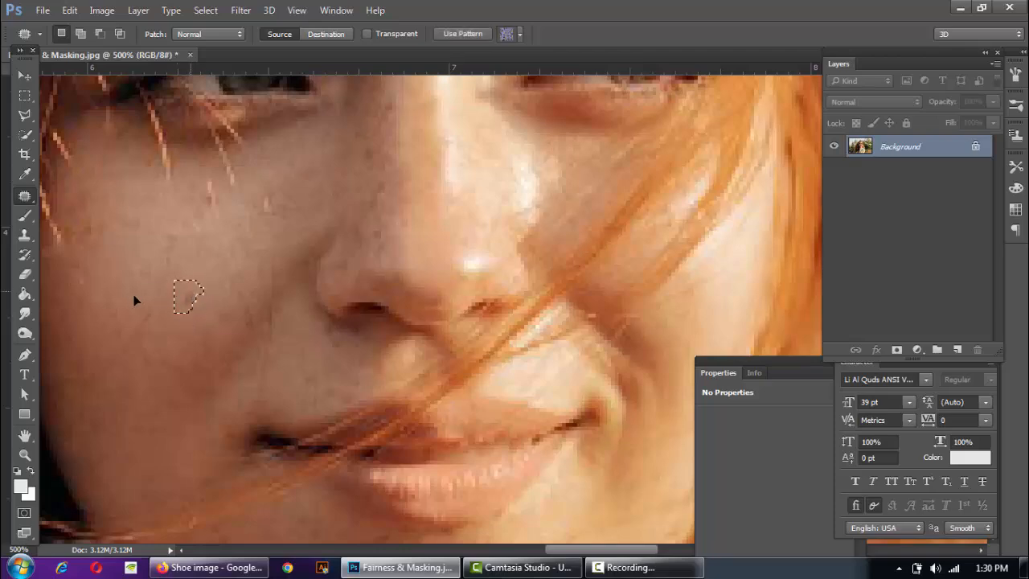
- Deselect the patched cheek area and examine the eyes, nose and cheeks for remaining blemishes
{"action": "left_click", "coordinate": [237, 319]}
{"action": "left_click", "coordinate": [519, 220]}
{"action": "left_click_drag", "start_coordinate": [561, 365], "coordinate": [666, 211]}
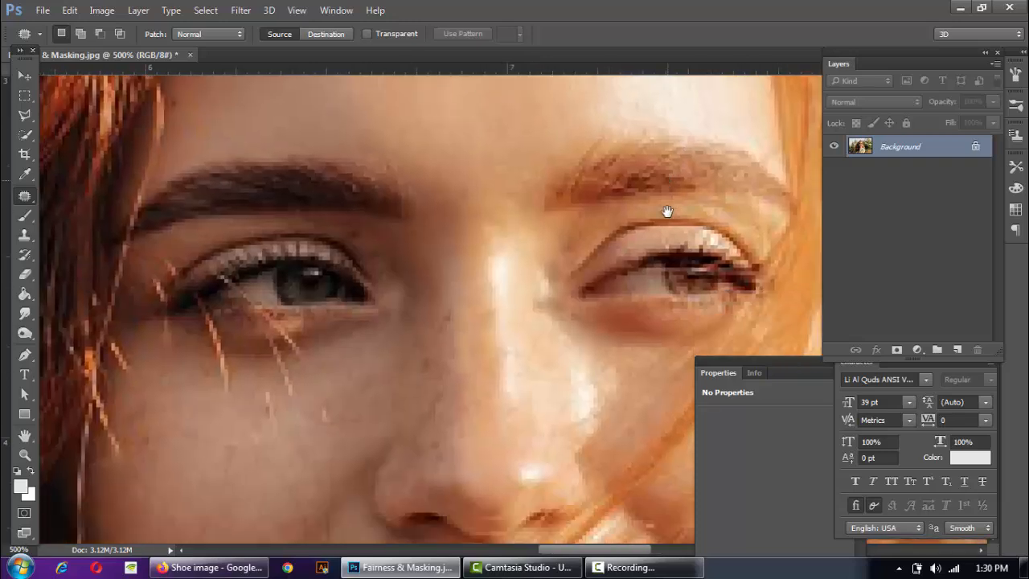
{"action": "left_click_drag", "start_coordinate": [523, 298], "coordinate": [541, 274]}
{"action": "mouse_move", "coordinate": [447, 331]}
{"action": "left_mouse_down"}
{"action": "mouse_move", "coordinate": [456, 331]}
{"action": "mouse_move", "coordinate": [447, 356]}
{"action": "mouse_move", "coordinate": [448, 326]}
{"action": "mouse_move", "coordinate": [453, 336]}
{"action": "mouse_move", "coordinate": [433, 338]}
{"action": "left_mouse_up"}
{"action": "left_click", "coordinate": [418, 370]}
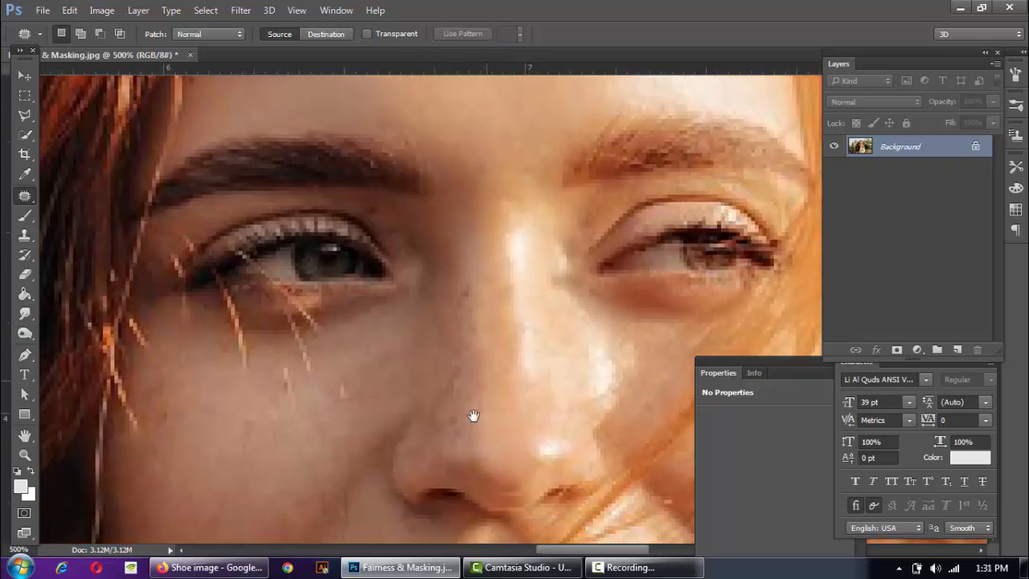
{"action": "left_click_drag", "start_coordinate": [469, 408], "coordinate": [465, 363]}
{"action": "scroll", "coordinate": [588, 323], "scroll_direction": "down", "scroll_amount": 3}
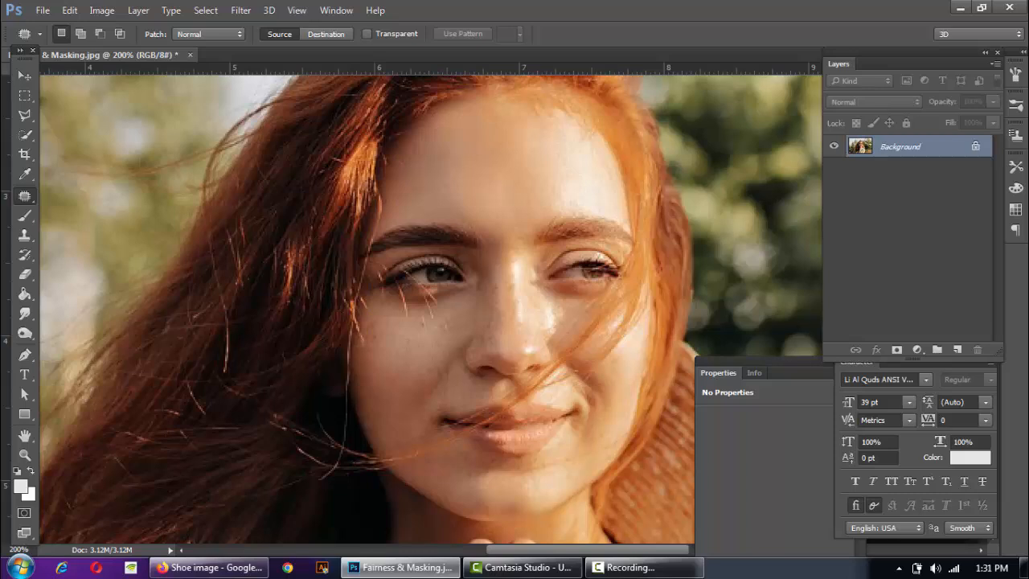
- Duplicate the Background layer and set the copy's blend mode to Vivid Light
{"action": "key", "text": "ctrl+j"}
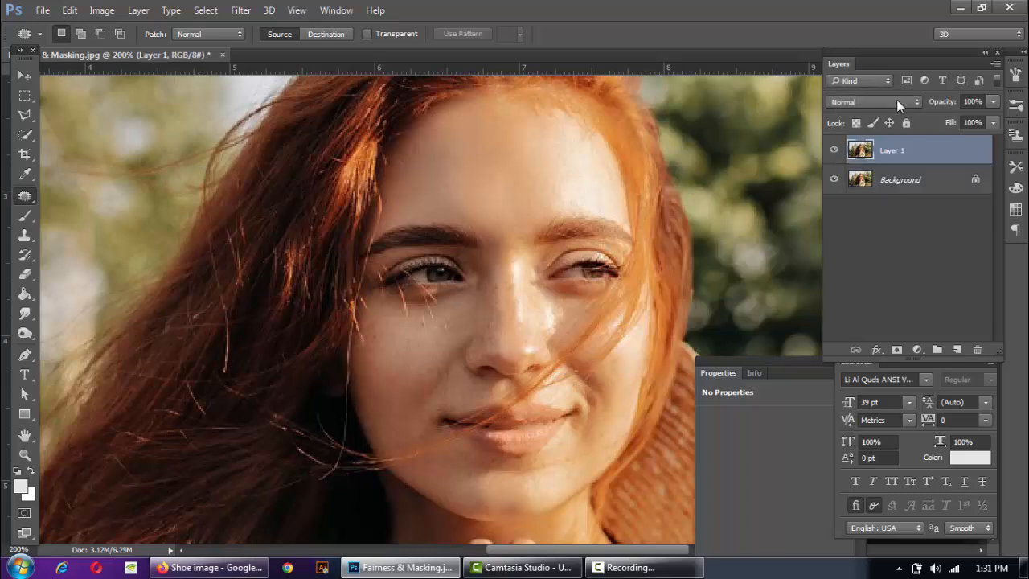
{"action": "left_click", "coordinate": [852, 103]}
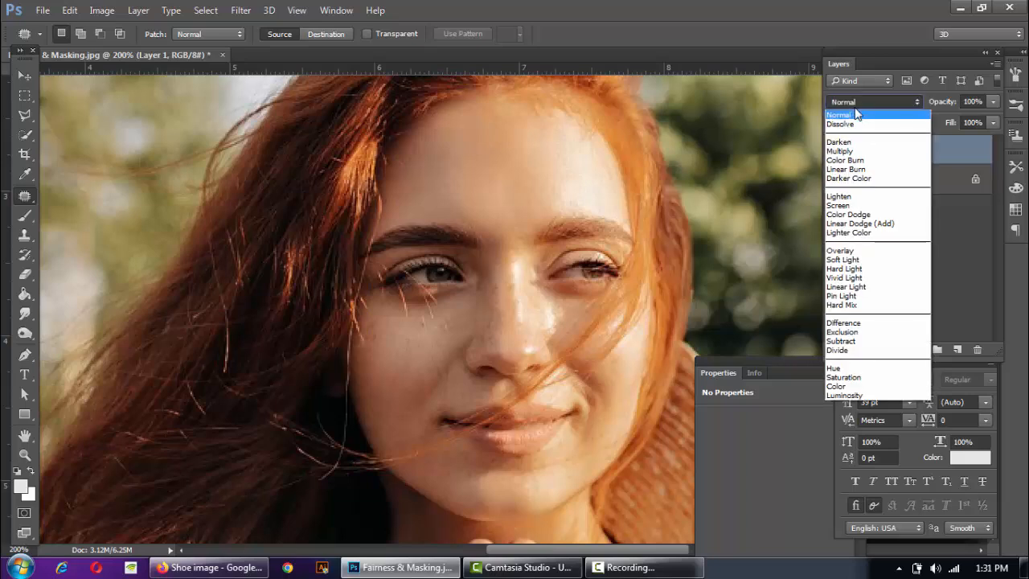
{"action": "left_click", "coordinate": [861, 280]}
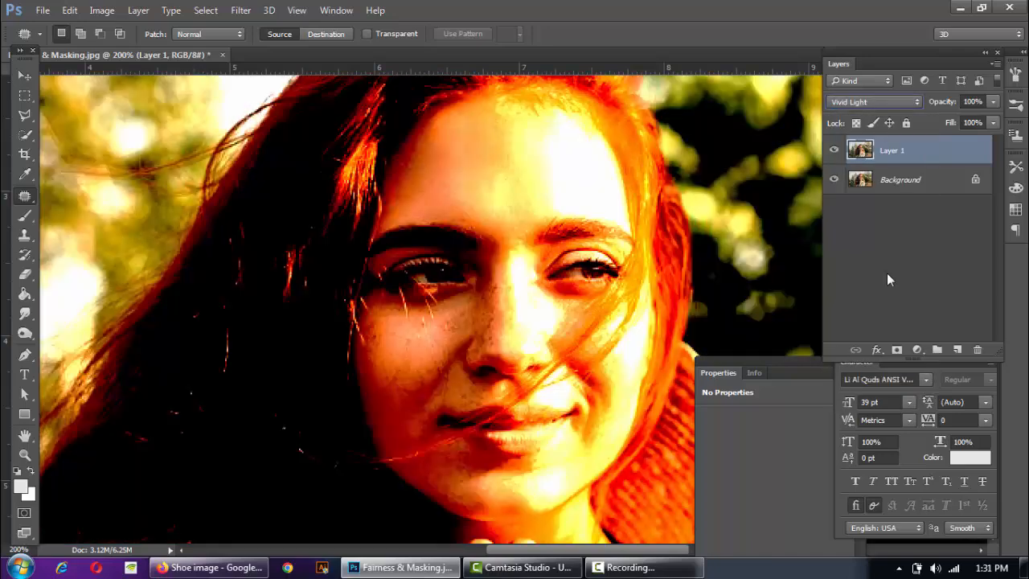
- Invert the colours of the Vivid Light copy, Layer 1
{"action": "left_click", "coordinate": [99, 12]}
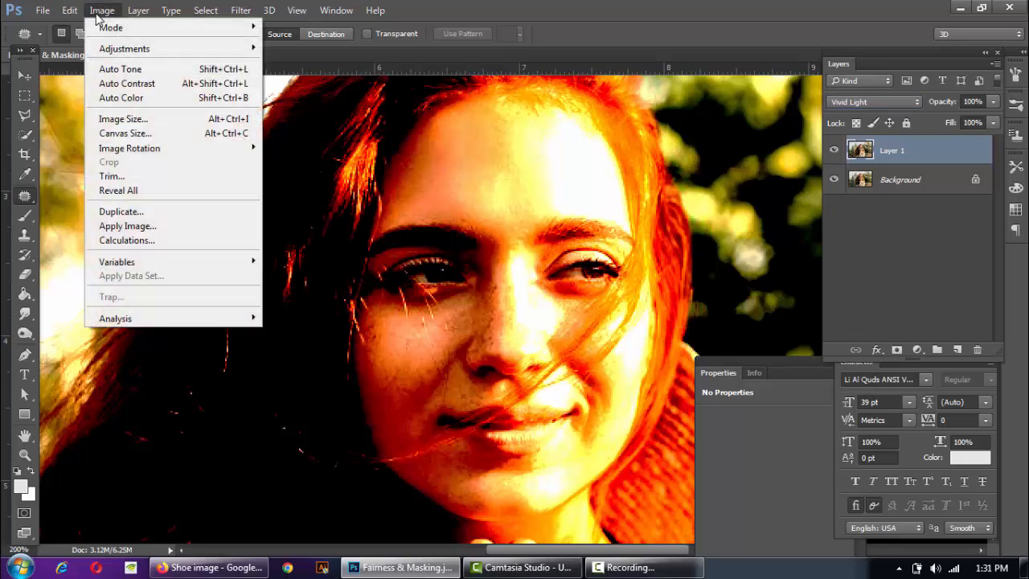
{"action": "mouse_move", "coordinate": [146, 50]}
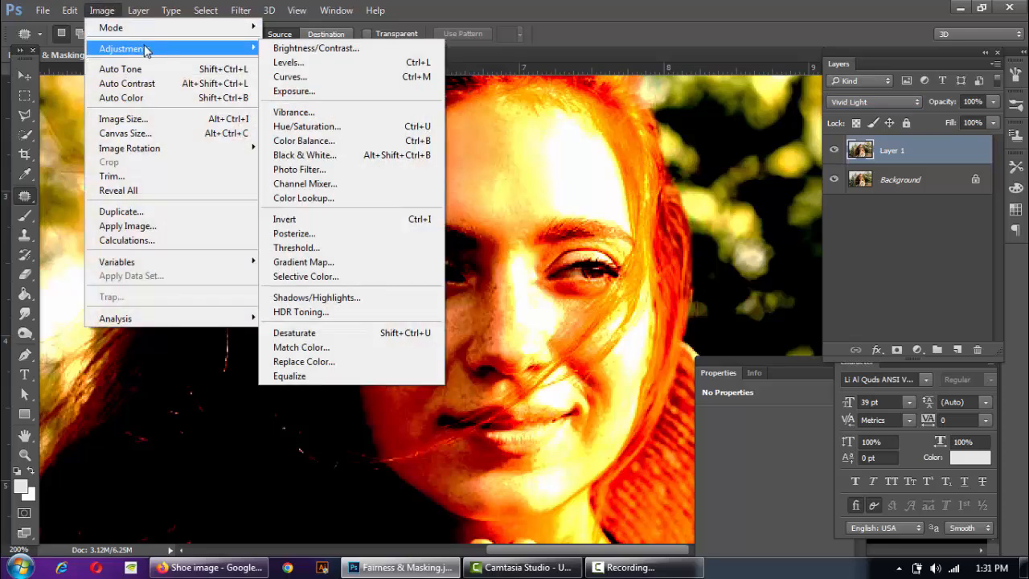
{"action": "left_click", "coordinate": [311, 222]}
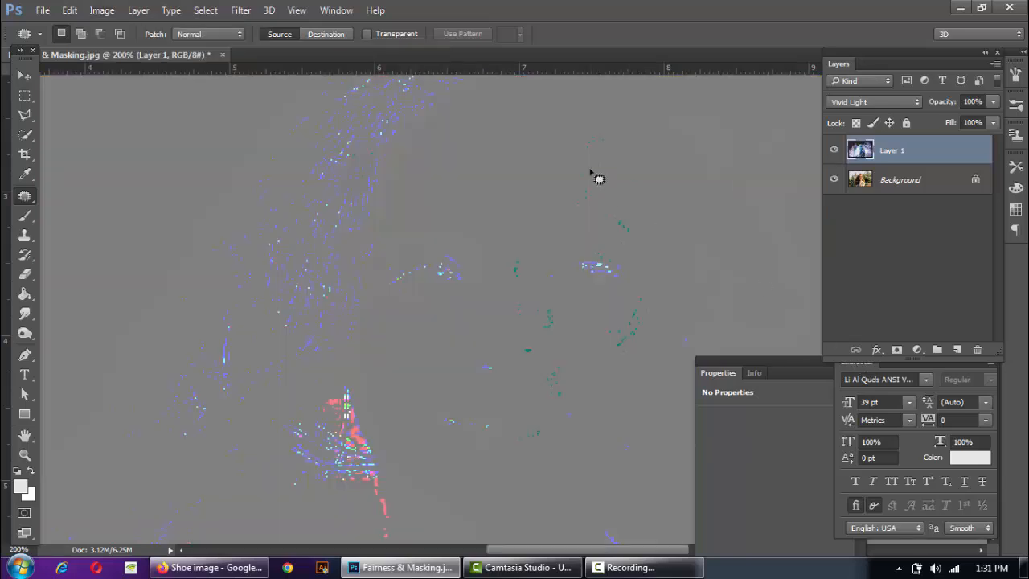
- Open the High Pass filter for the inverted Layer 1
{"action": "key", "text": "ctrl+minus"}
{"action": "key", "text": "ctrl+minus"}
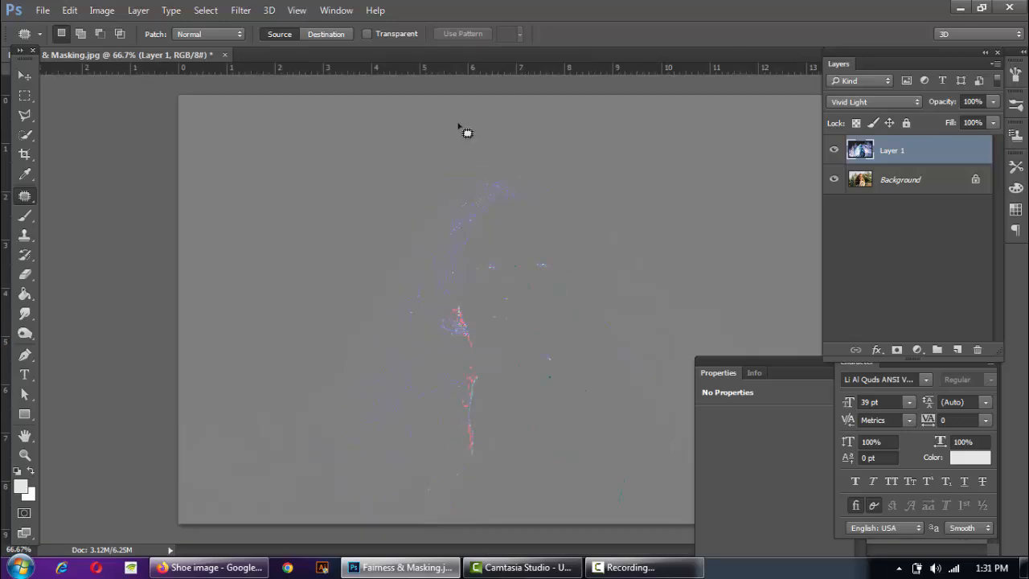
{"action": "left_click", "coordinate": [239, 12]}
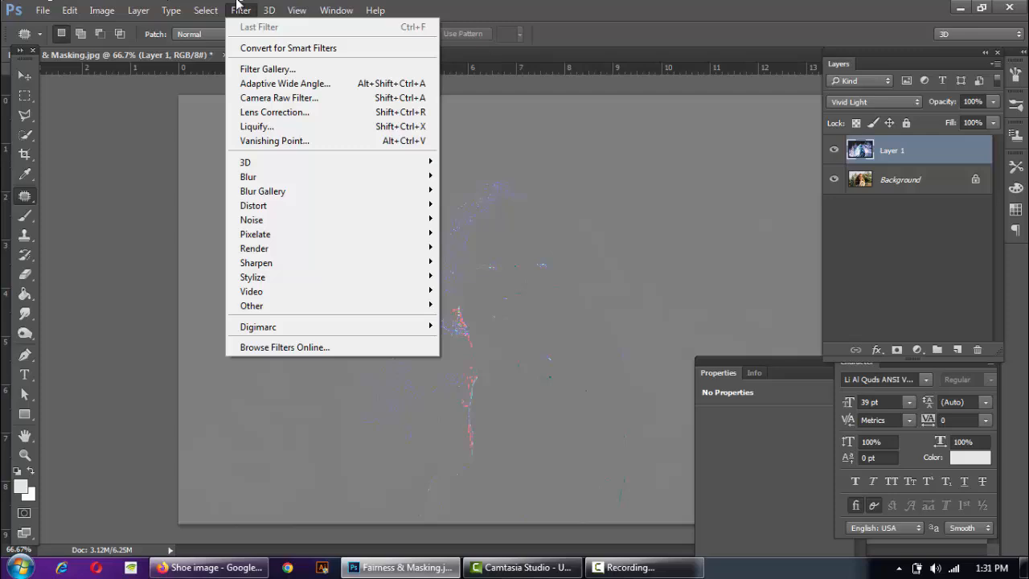
{"action": "left_click", "coordinate": [240, 8]}
{"action": "left_click", "coordinate": [238, 8]}
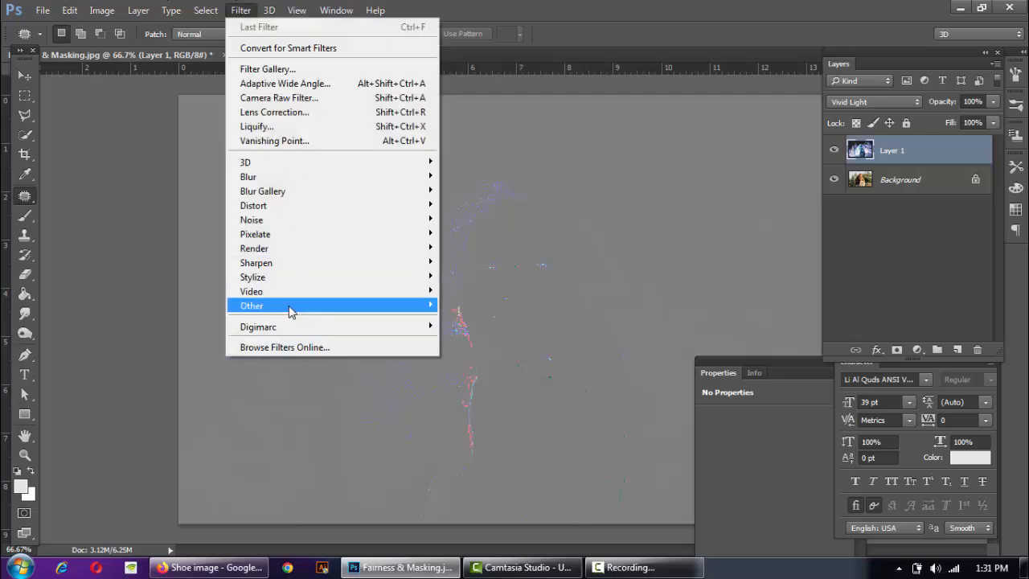
{"action": "mouse_move", "coordinate": [294, 307]}
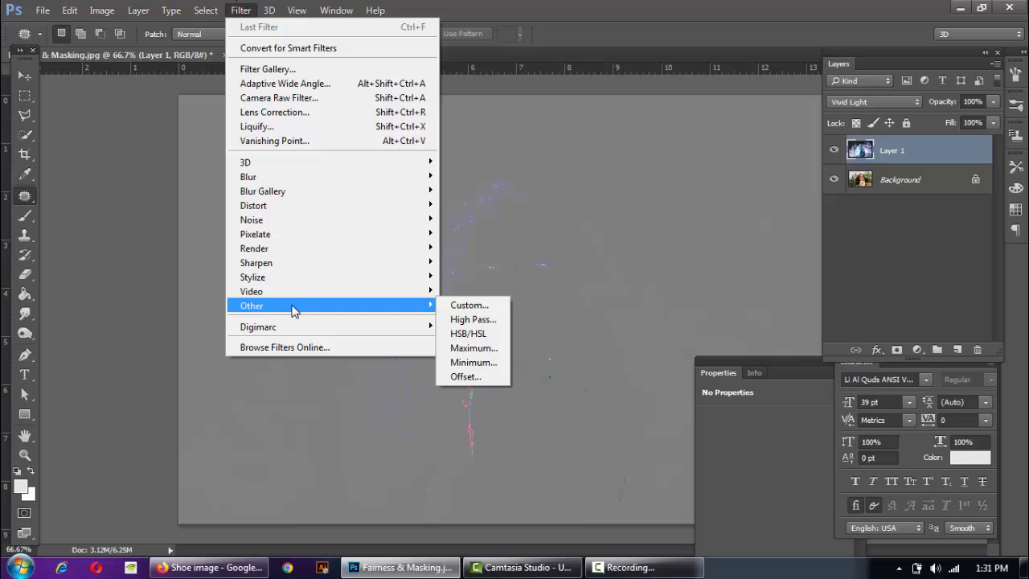
{"action": "left_click", "coordinate": [471, 320]}
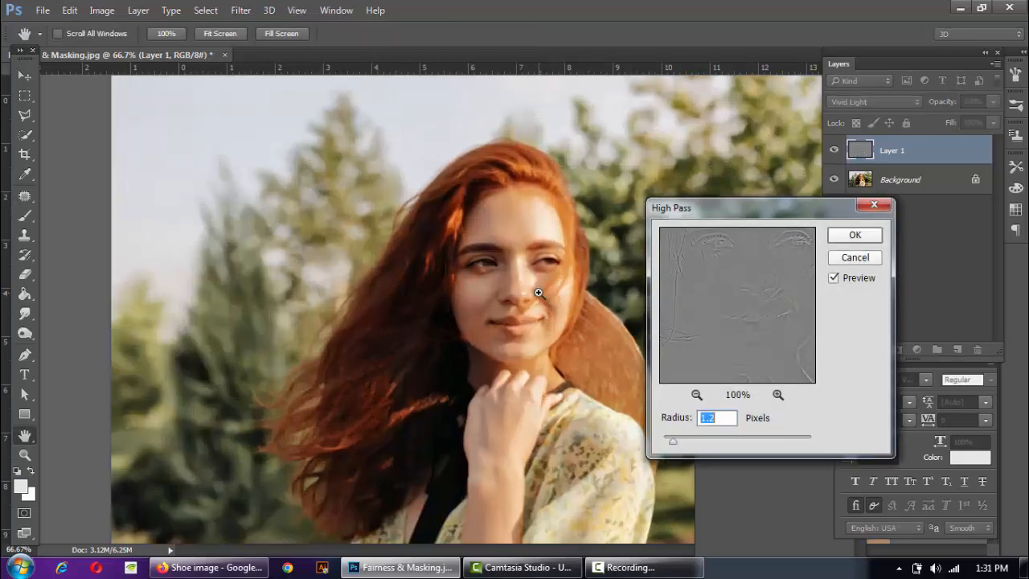
- Tune the High Pass radius while checking the face up close until the skin looks softly smoothed, and apply the filter
{"action": "left_click", "coordinate": [538, 293], "text": "ctrl"}
{"action": "left_click", "coordinate": [539, 292], "text": "ctrl"}
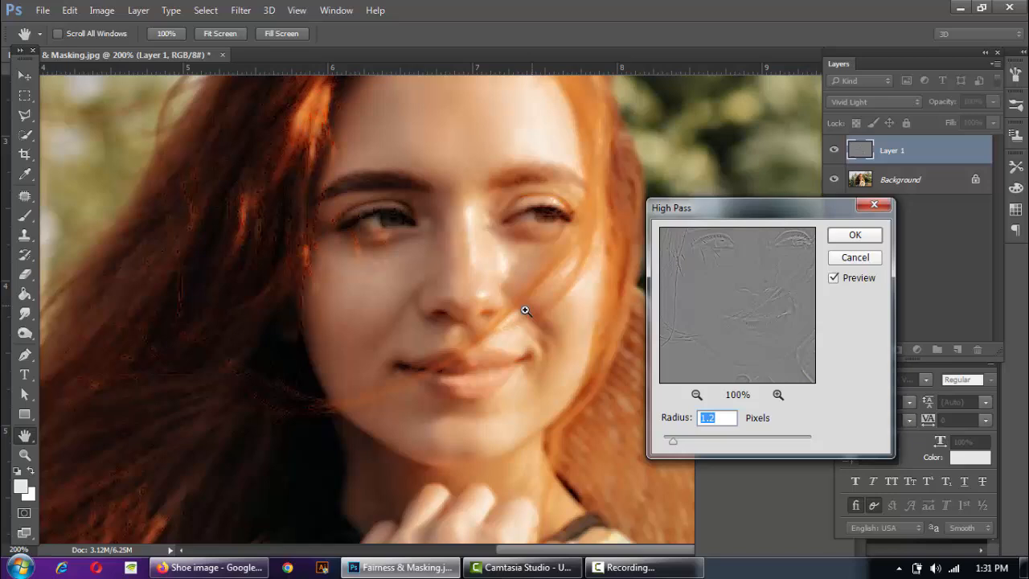
{"action": "left_click", "coordinate": [485, 311], "text": "ctrl"}
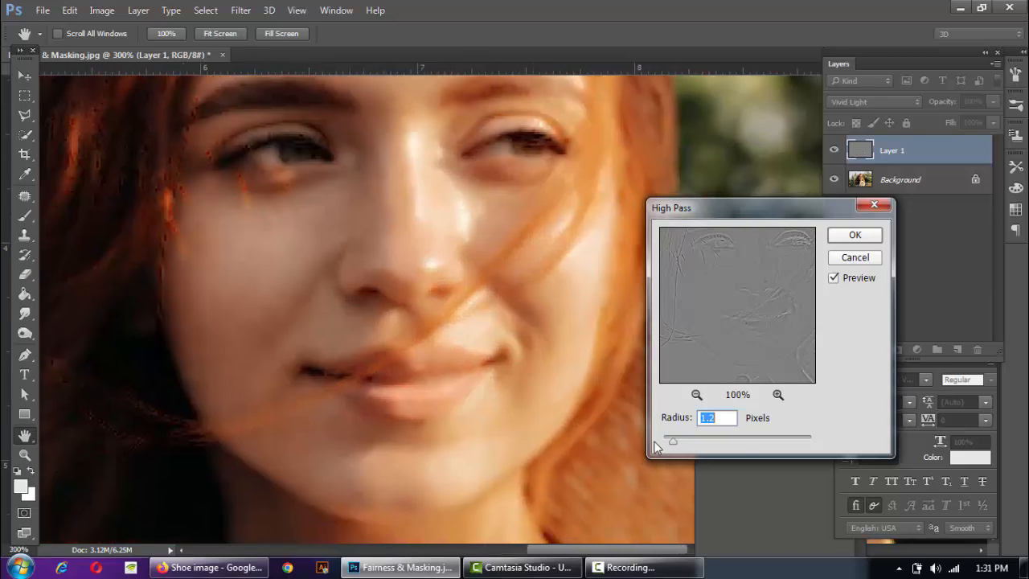
{"action": "left_click_drag", "start_coordinate": [637, 447], "coordinate": [609, 448]}
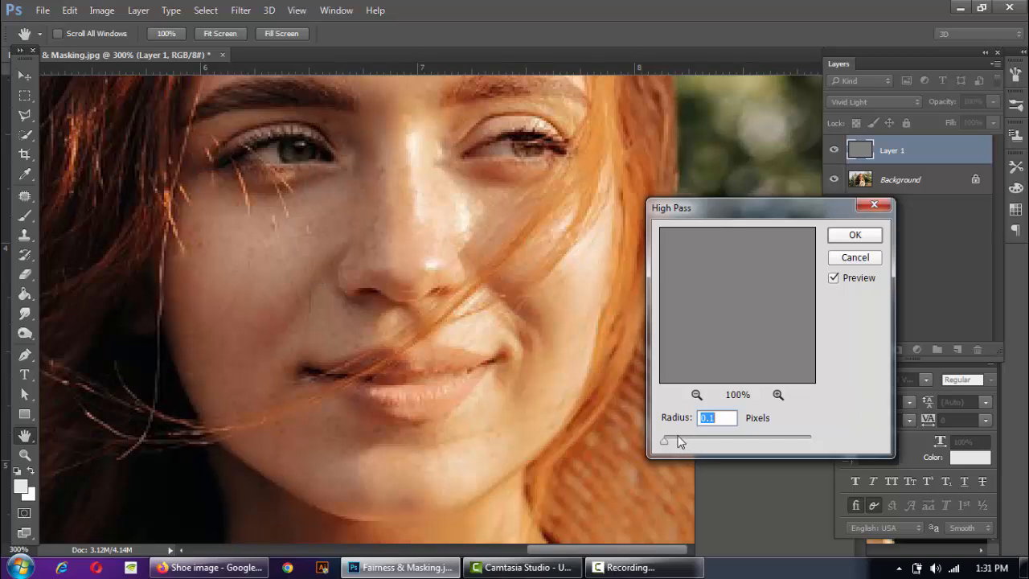
{"action": "mouse_move", "coordinate": [679, 445]}
{"action": "left_mouse_down"}
{"action": "mouse_move", "coordinate": [737, 434]}
{"action": "mouse_move", "coordinate": [716, 450]}
{"action": "mouse_move", "coordinate": [678, 441]}
{"action": "left_mouse_up"}
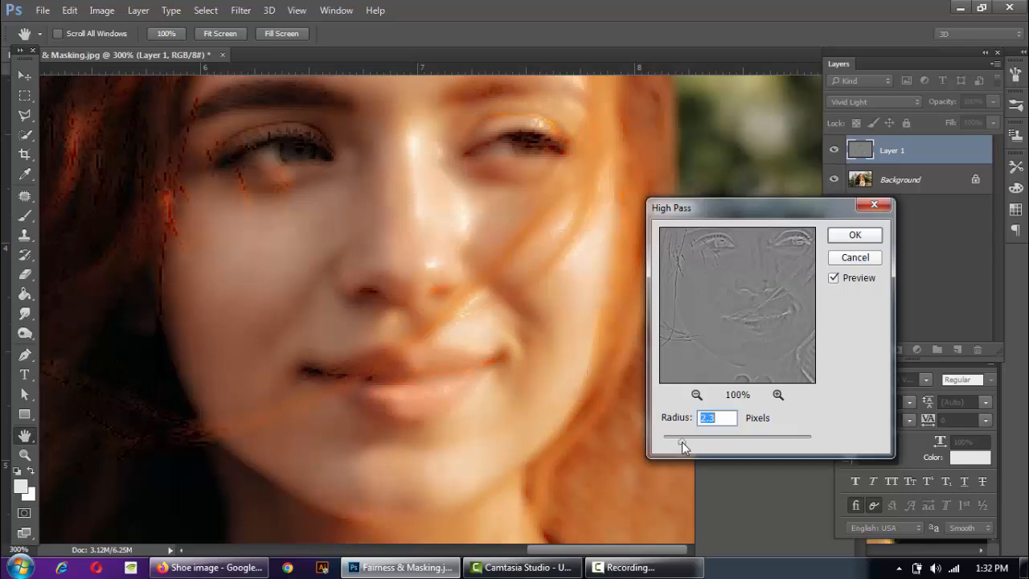
{"action": "left_click_drag", "start_coordinate": [681, 446], "coordinate": [679, 446]}
{"action": "left_click_drag", "start_coordinate": [675, 445], "coordinate": [677, 439]}
{"action": "left_click", "coordinate": [853, 235]}
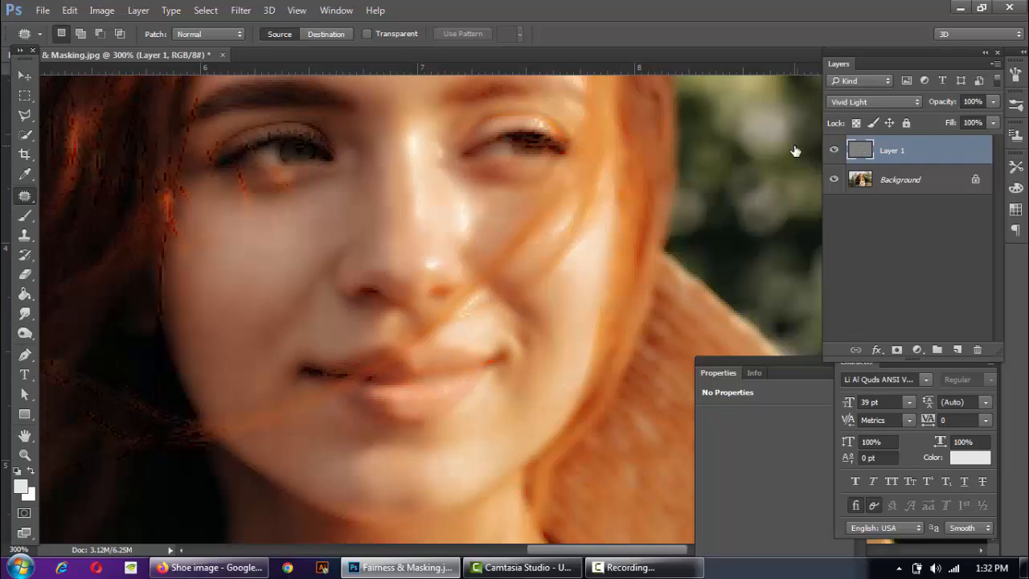
- Open the Gaussian Blur filter for Layer 1 with the face enlarged for judging the preview
{"action": "key", "text": "ctrl+minus"}
{"action": "key", "text": "ctrl+minus"}
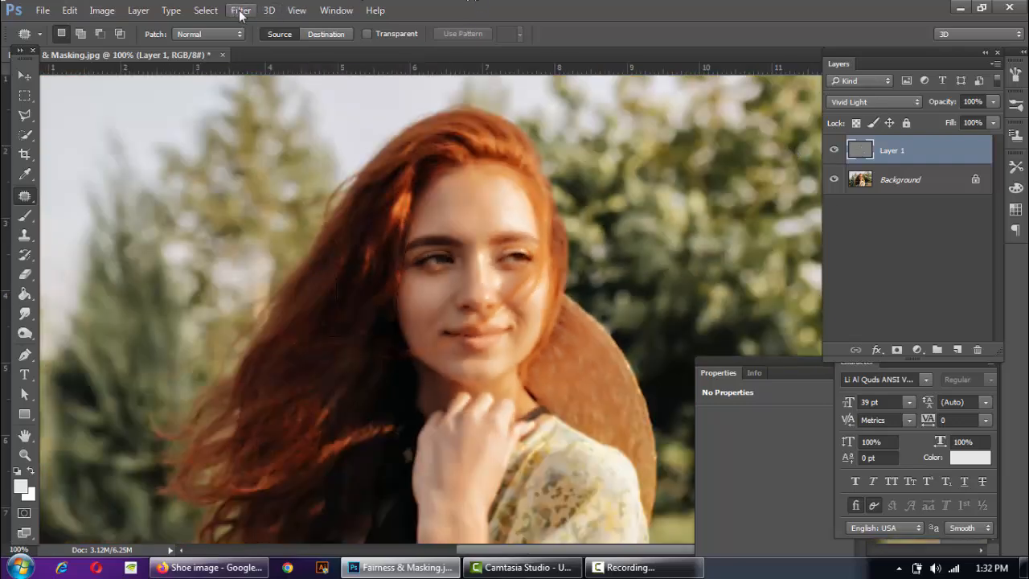
{"action": "left_click", "coordinate": [239, 10]}
{"action": "mouse_move", "coordinate": [276, 177]}
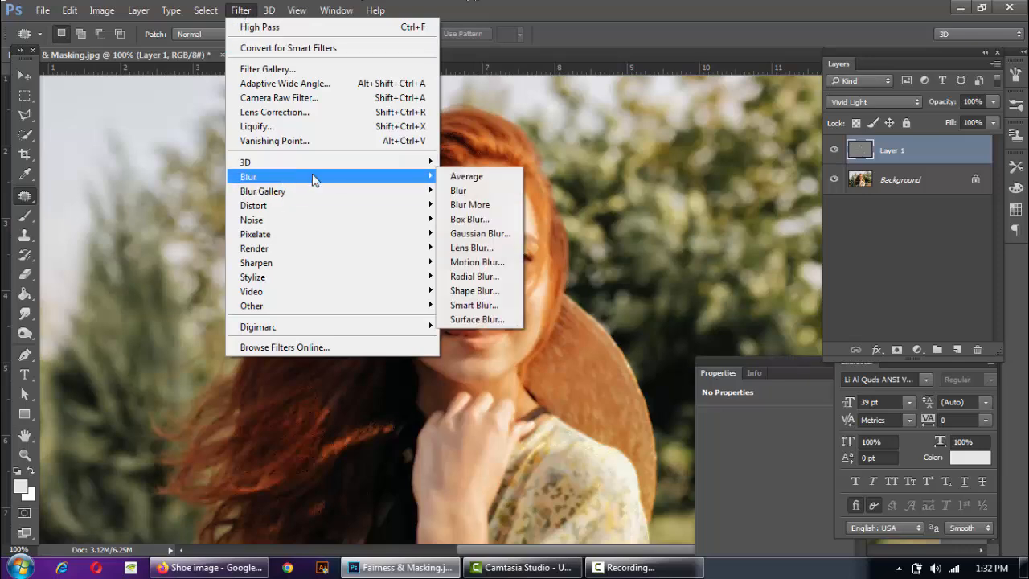
{"action": "left_click", "coordinate": [488, 229]}
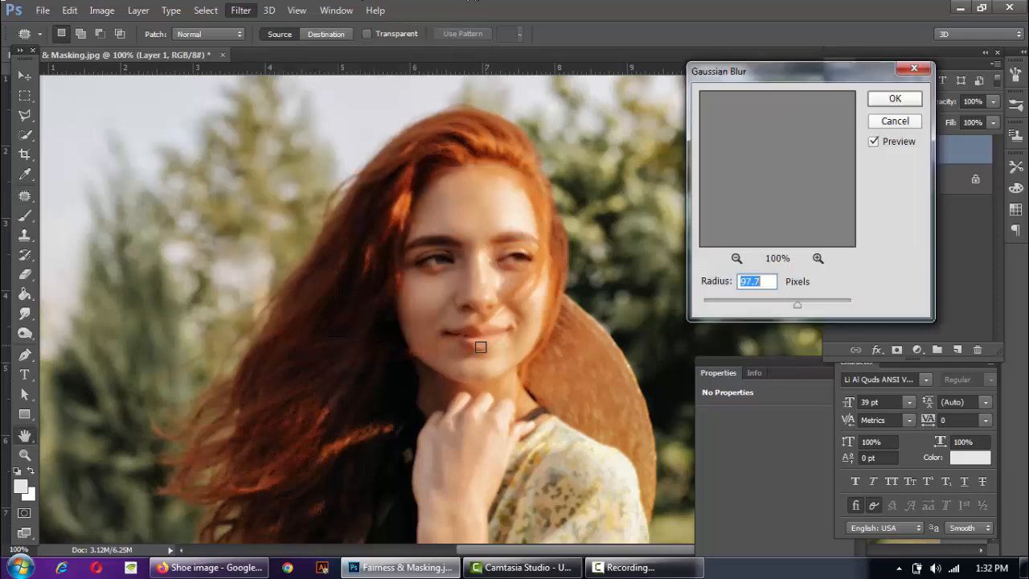
{"action": "left_click", "coordinate": [474, 301], "text": "ctrl"}
{"action": "left_click", "coordinate": [474, 301], "text": "ctrl"}
{"action": "left_click_drag", "start_coordinate": [452, 334], "coordinate": [451, 315]}
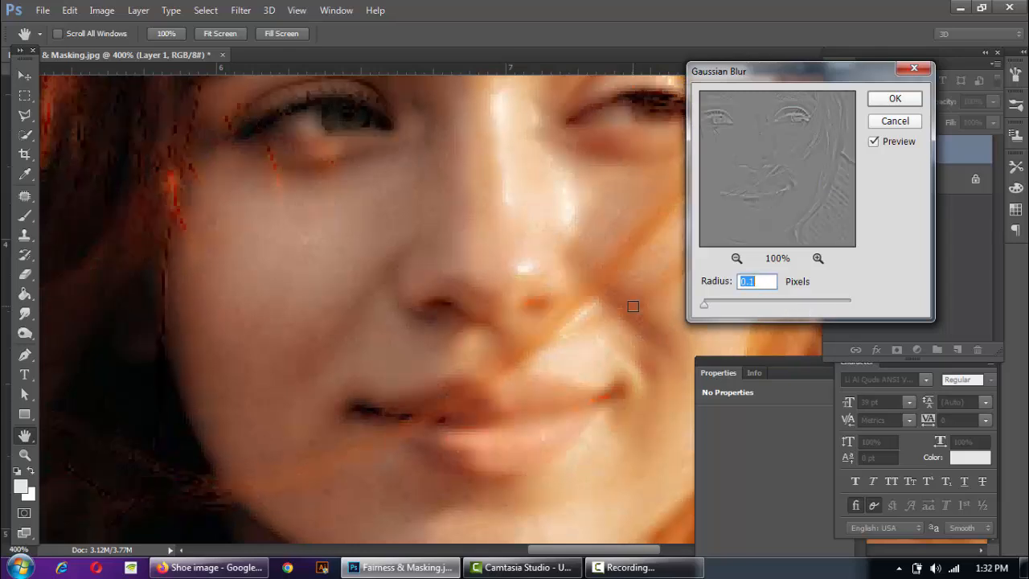
- Try strong and weak blur amounts, set the Gaussian Blur radius to 0.5 pixels, and apply it to Layer 1
{"action": "left_click_drag", "start_coordinate": [710, 307], "coordinate": [806, 305]}
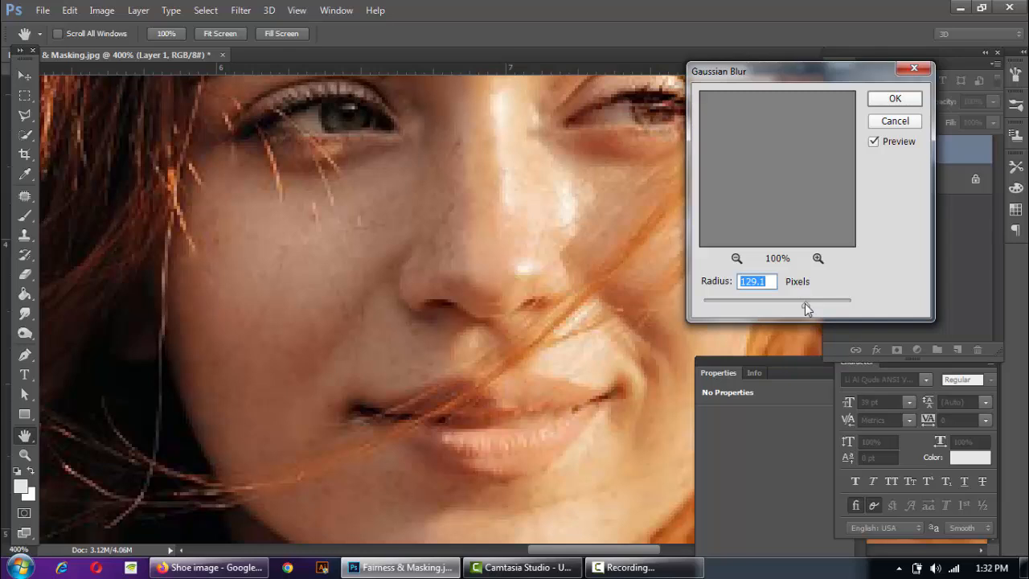
{"action": "left_click_drag", "start_coordinate": [792, 303], "coordinate": [684, 296]}
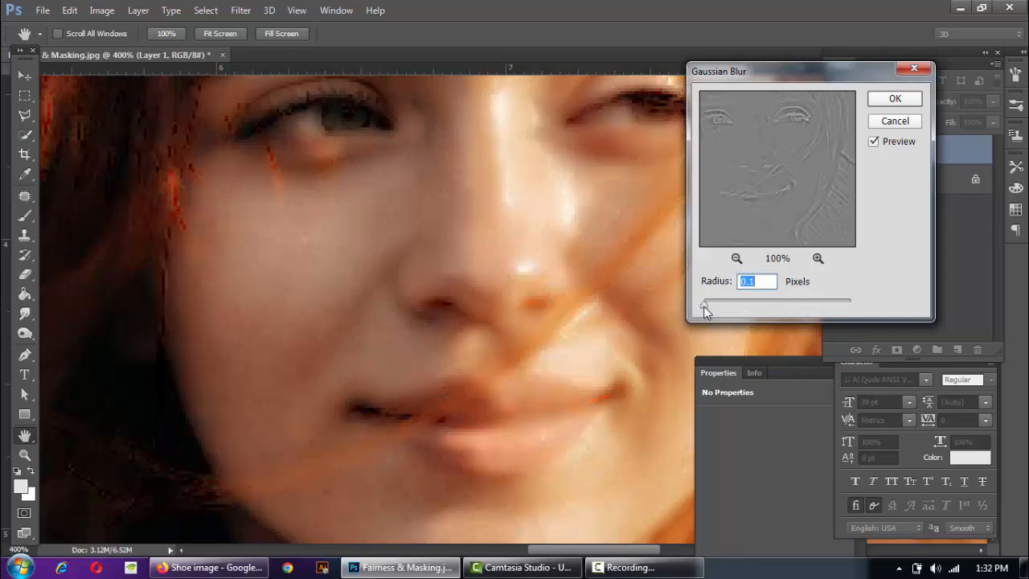
{"action": "left_click", "coordinate": [705, 306]}
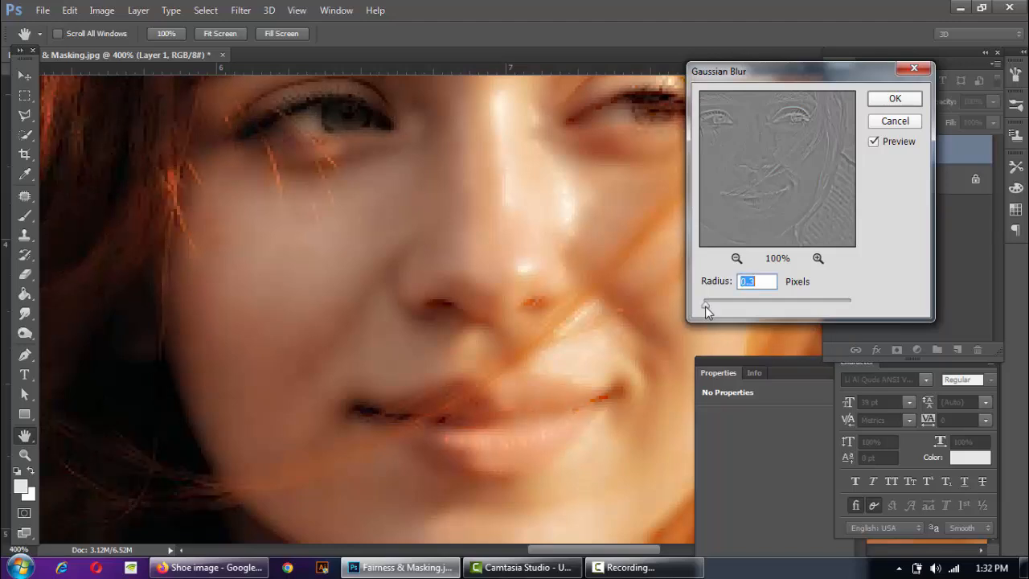
{"action": "mouse_move", "coordinate": [705, 306]}
{"action": "left_mouse_down"}
{"action": "mouse_move", "coordinate": [778, 306]}
{"action": "mouse_move", "coordinate": [651, 312]}
{"action": "mouse_move", "coordinate": [708, 305]}
{"action": "left_mouse_up"}
{"action": "left_click", "coordinate": [711, 306]}
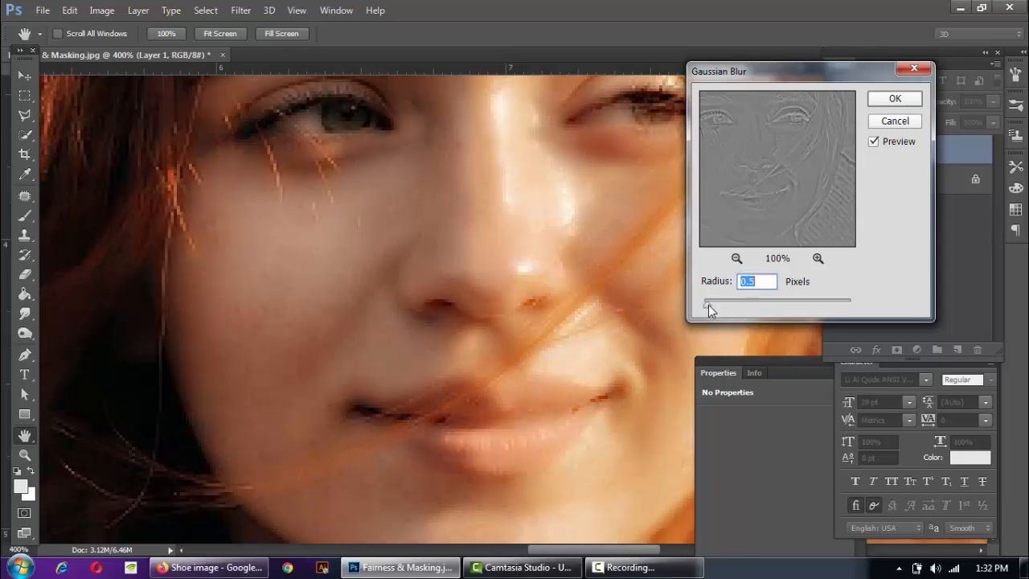
{"action": "left_click", "coordinate": [910, 99]}
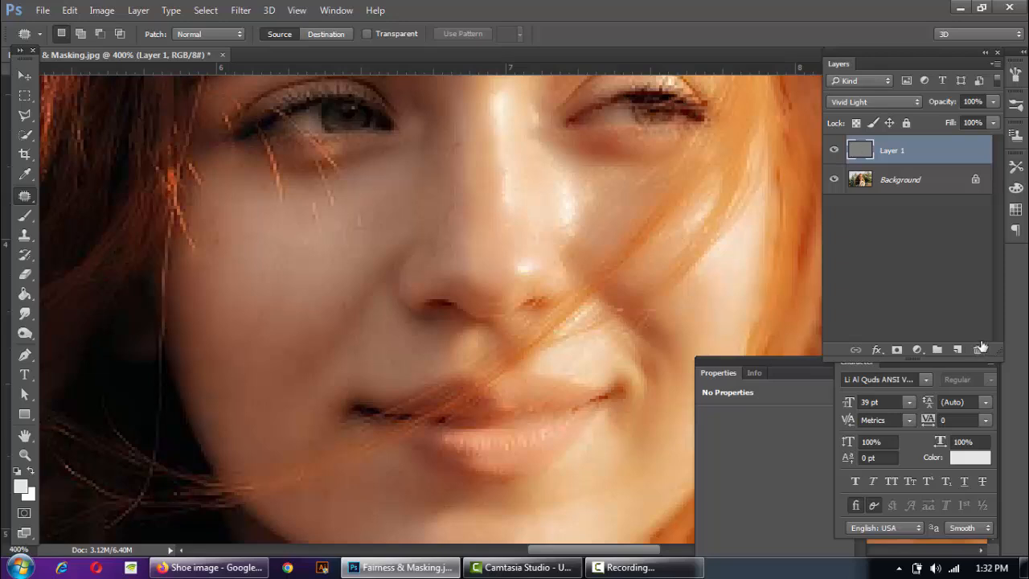
- Add a layer mask to Layer 1, invert it to solid black, and keep the mask selected for editing
{"action": "key", "text": "ctrl+minus"}
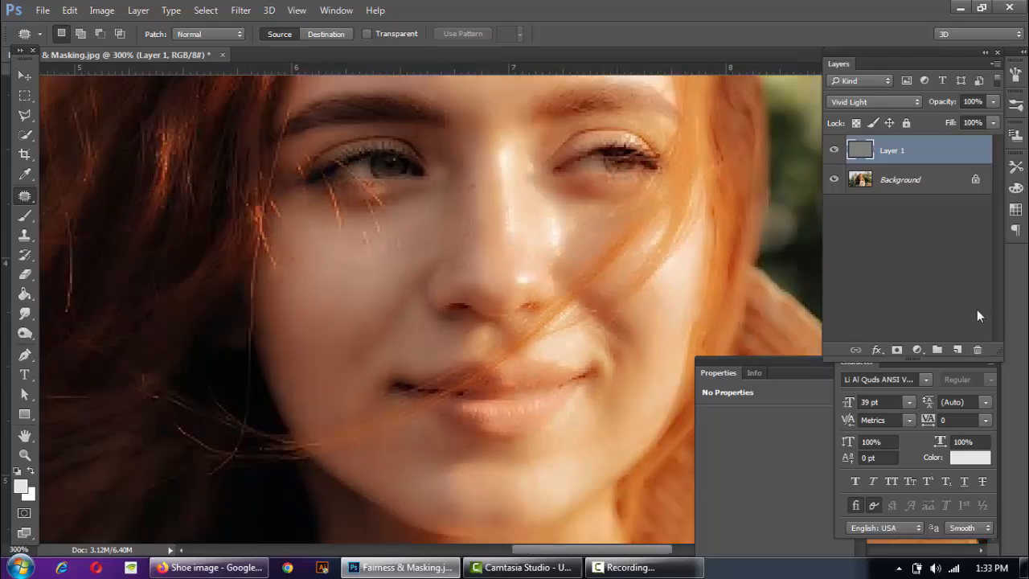
{"action": "key", "text": "ctrl+minus"}
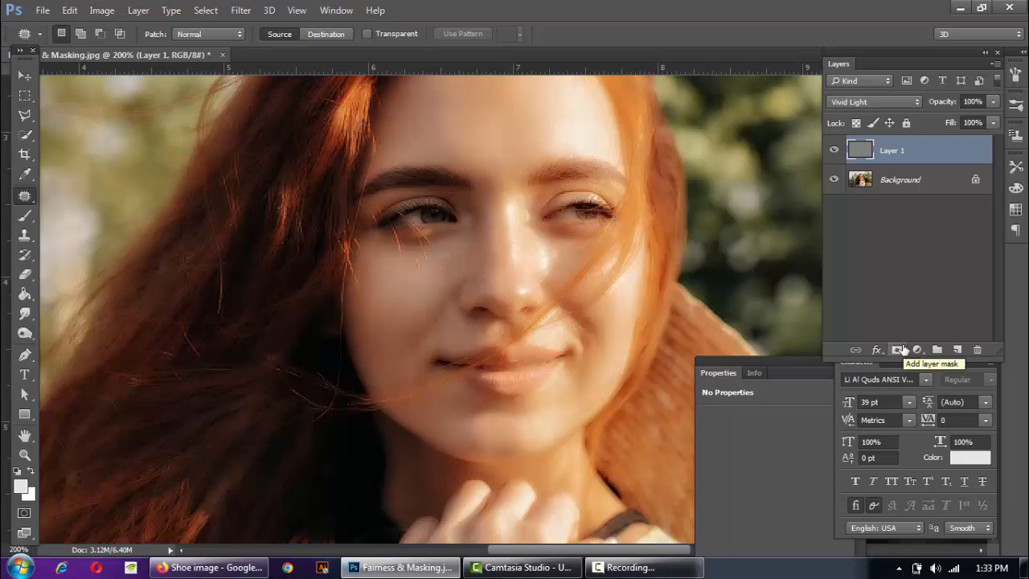
{"action": "left_click", "coordinate": [898, 350]}
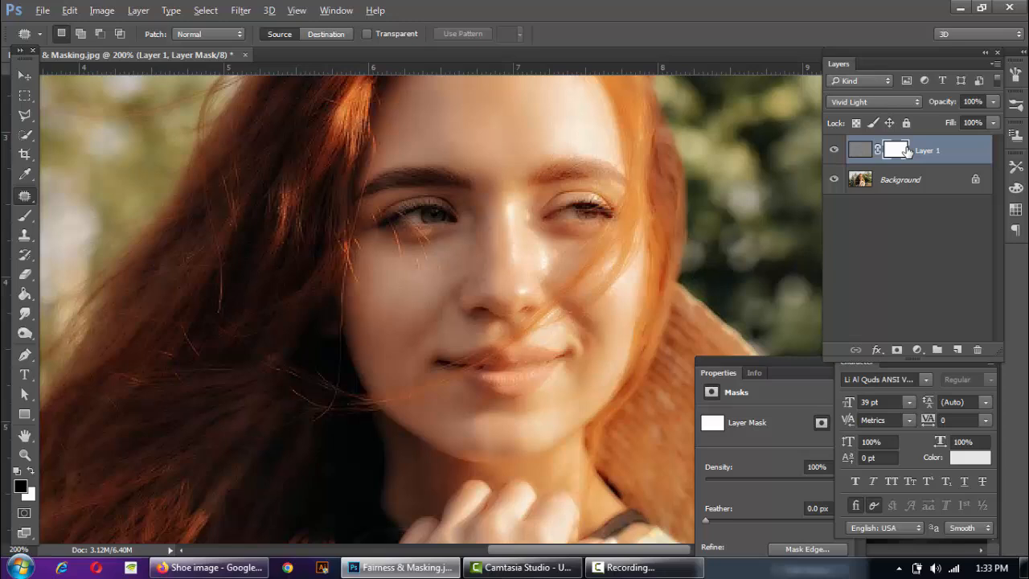
{"action": "key", "text": "ctrl+i"}
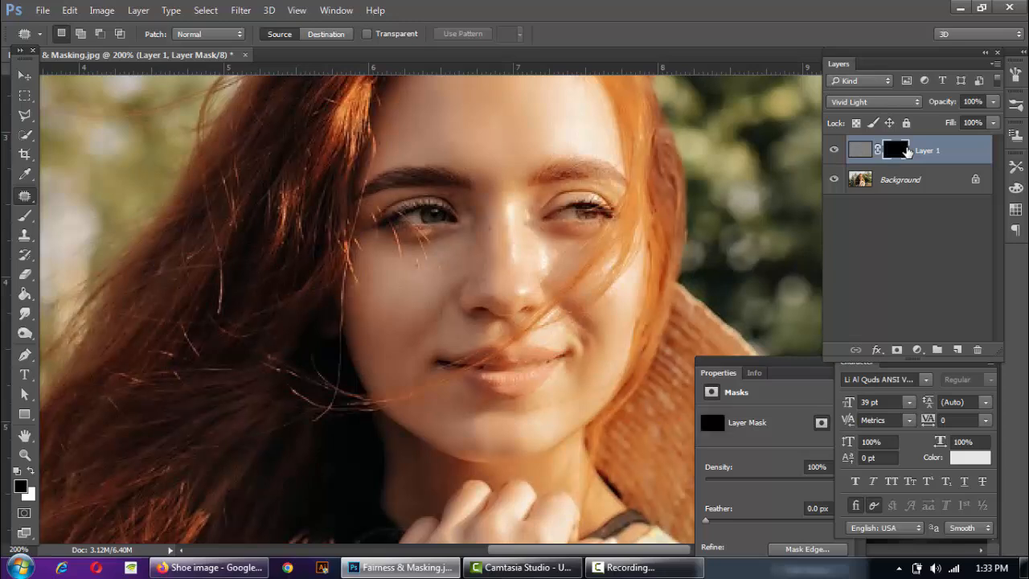
{"action": "scroll", "coordinate": [264, 251], "scroll_direction": "up", "scroll_amount": 1}
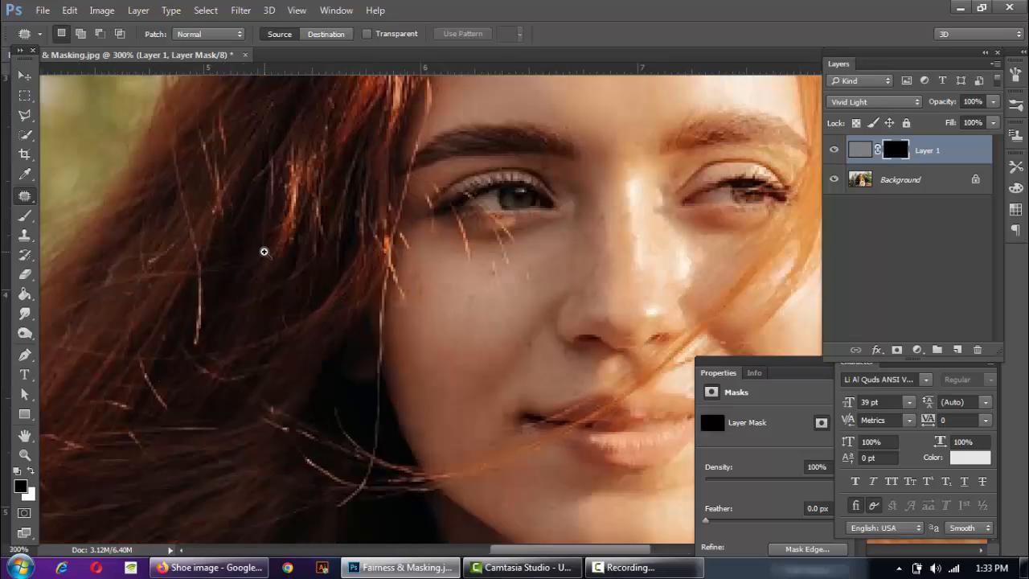
{"action": "key", "text": "ctrl+2"}
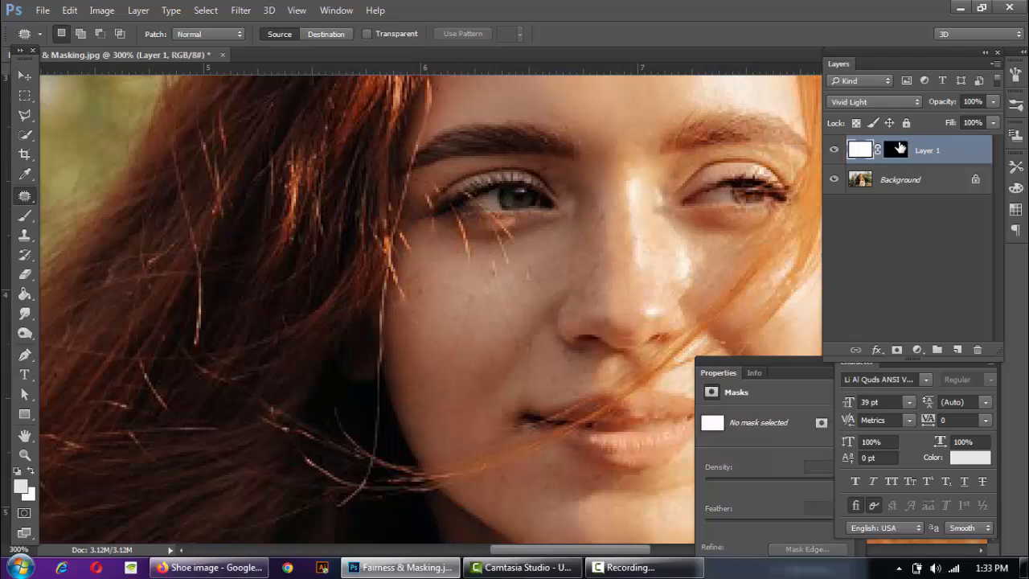
{"action": "left_click", "coordinate": [896, 152]}
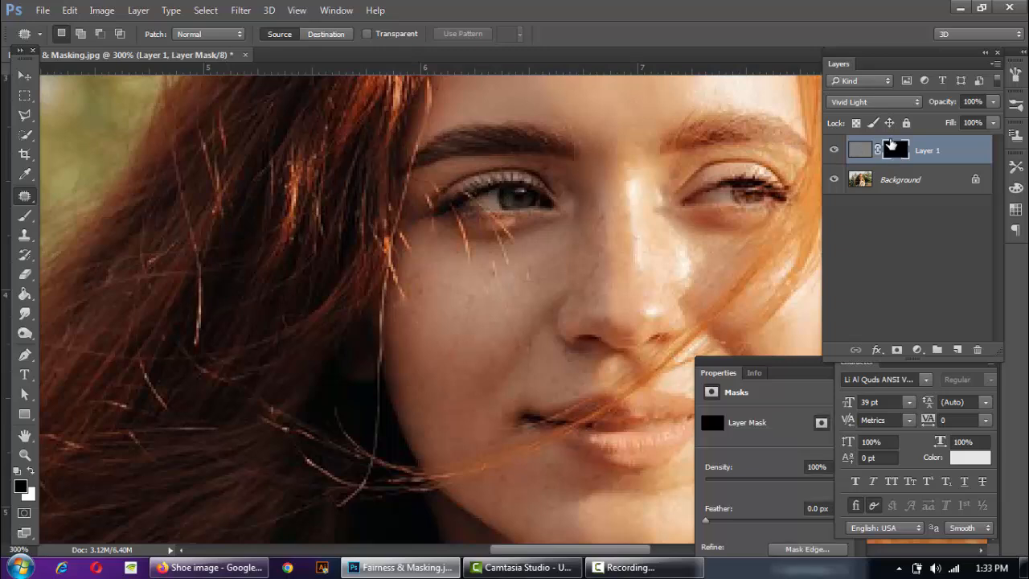
- Invert Layer 1's mask to white, compare the full photo with the layer hidden and shown, and invert the mask back to black
{"action": "key", "text": "ctrl+i"}
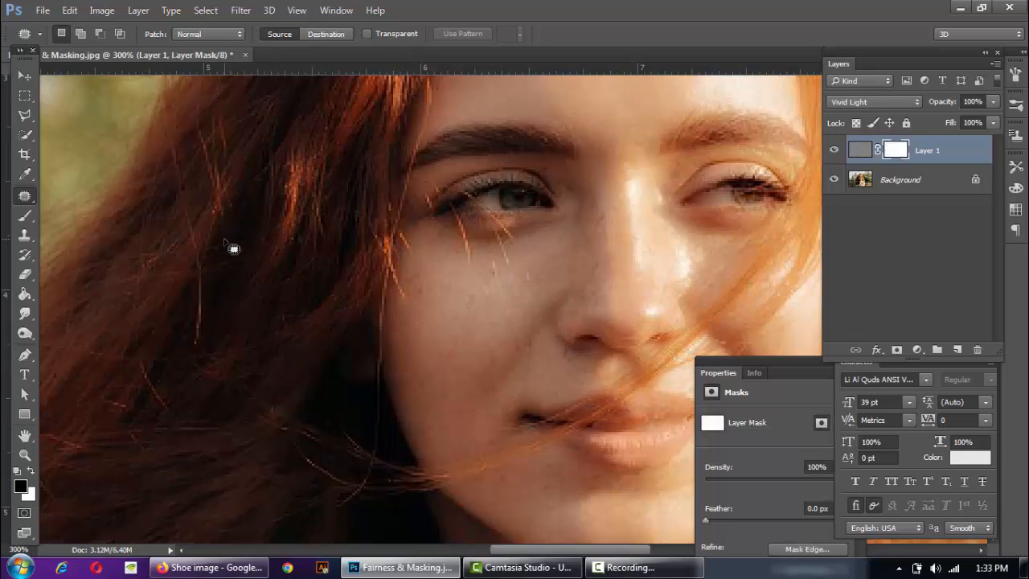
{"action": "key", "text": "ctrl+1"}
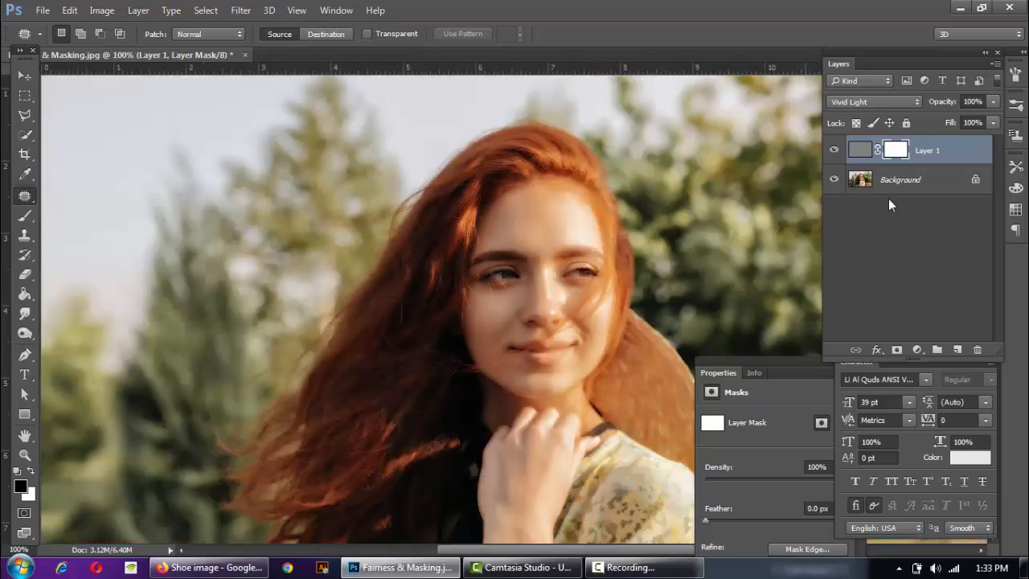
{"action": "left_click", "coordinate": [835, 152]}
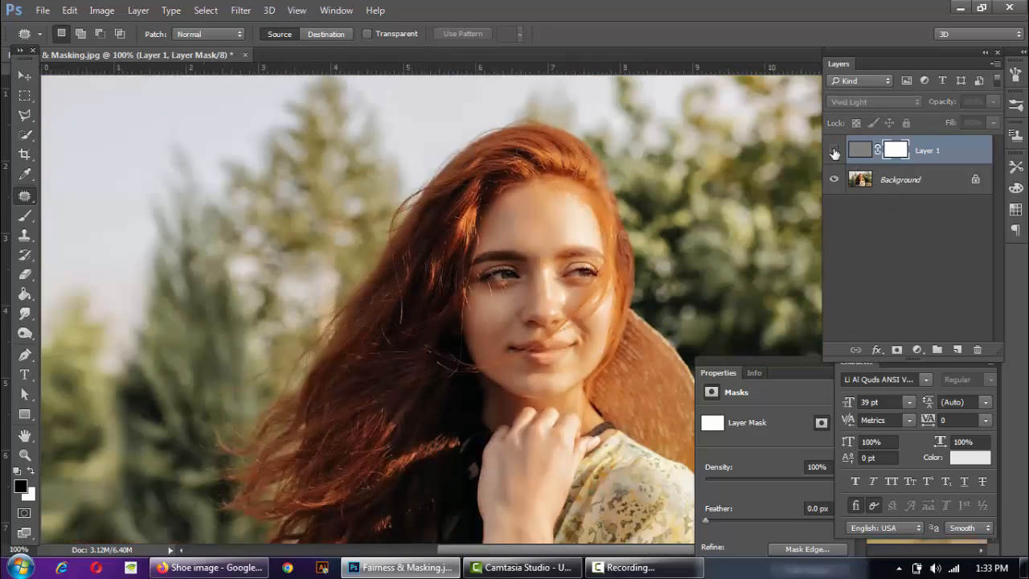
{"action": "left_click", "coordinate": [835, 153]}
{"action": "left_click", "coordinate": [835, 153]}
{"action": "left_click", "coordinate": [835, 153]}
{"action": "left_click", "coordinate": [835, 152]}
{"action": "left_click", "coordinate": [834, 153]}
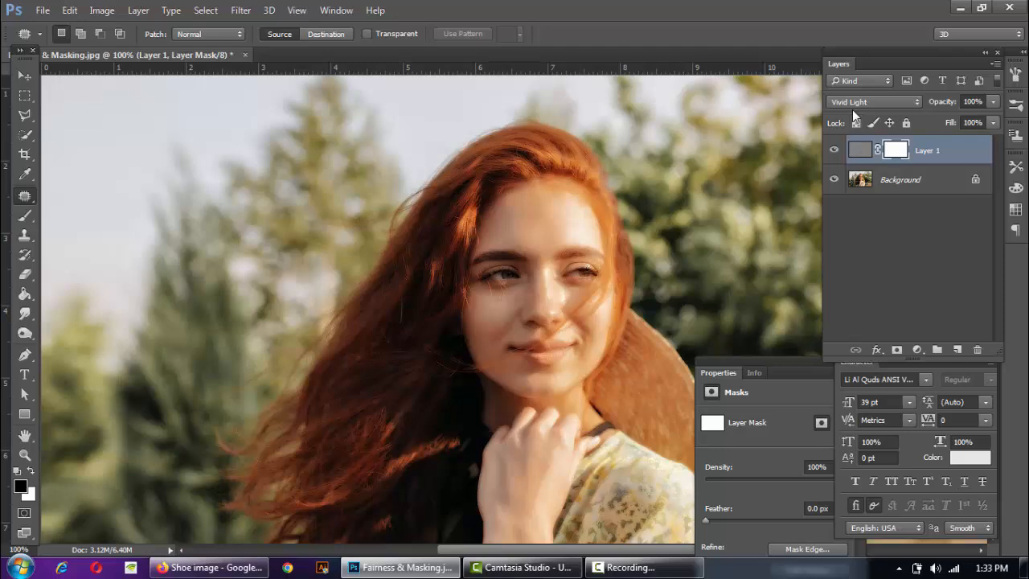
{"action": "key", "text": "ctrl+i"}
- Use the Eraser at size 40 and 26% opacity on Layer 1's mask to reveal smoothing on the photo's left cheek
{"action": "left_click", "coordinate": [503, 246], "text": "ctrl"}
{"action": "left_click", "coordinate": [507, 246], "text": "ctrl"}
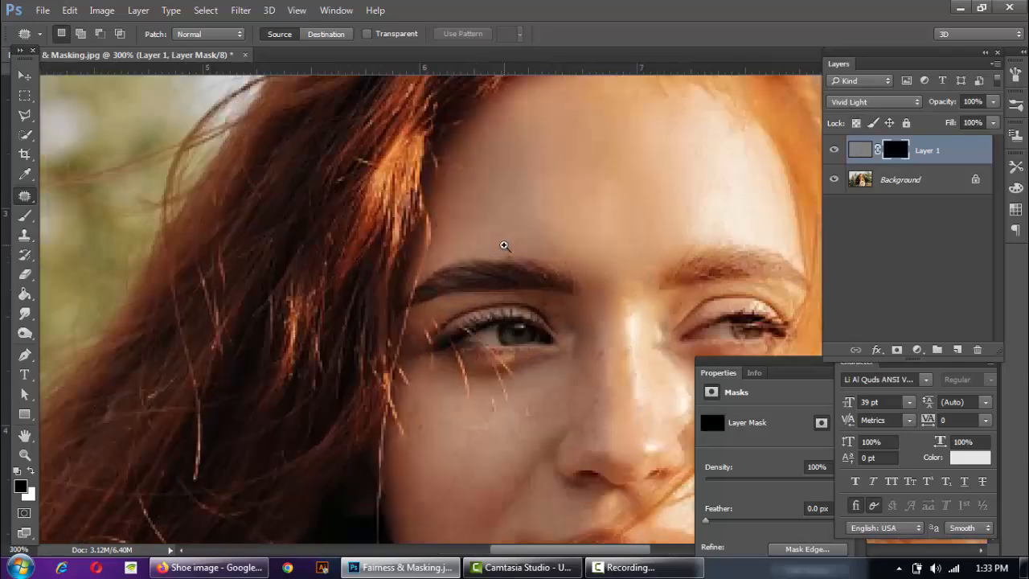
{"action": "left_click", "coordinate": [507, 246], "text": "ctrl"}
{"action": "left_click_drag", "start_coordinate": [421, 294], "coordinate": [295, 182]}
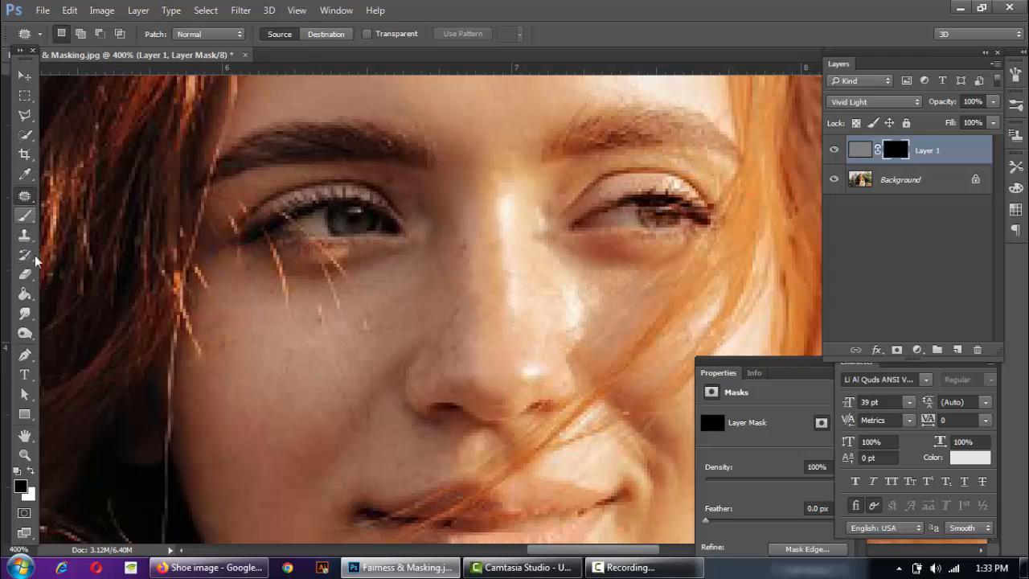
{"action": "left_click_drag", "start_coordinate": [25, 275], "coordinate": [90, 270]}
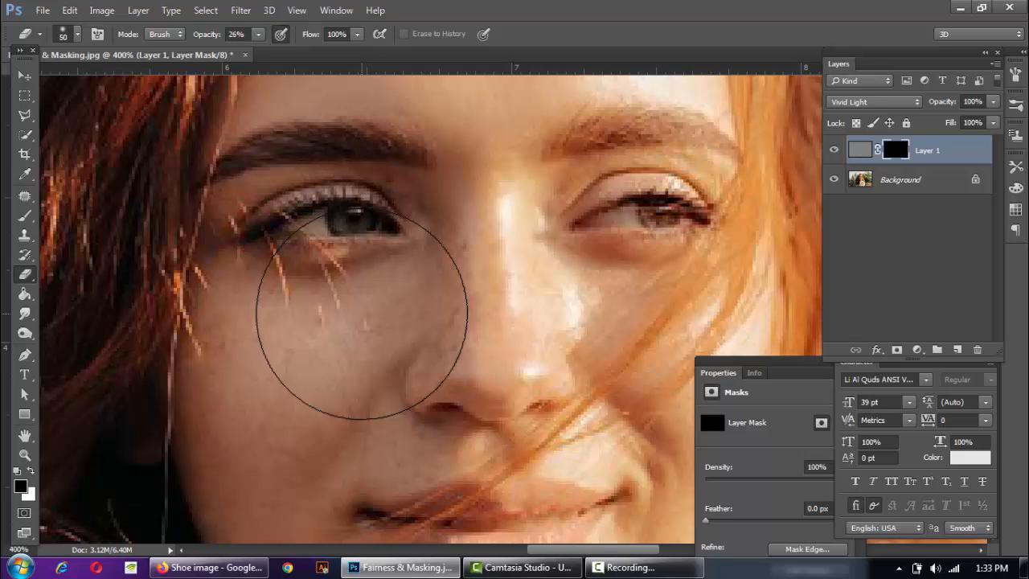
{"action": "key", "text": "bracketleft"}
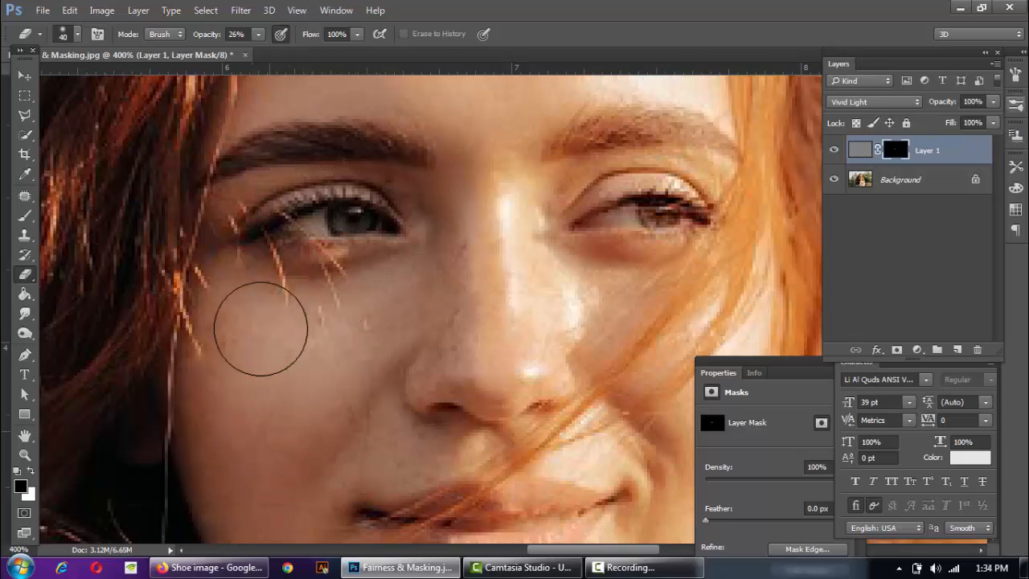
{"action": "mouse_move", "coordinate": [261, 329]}
{"action": "left_mouse_down"}
{"action": "mouse_move", "coordinate": [271, 394]}
{"action": "mouse_move", "coordinate": [273, 319]}
{"action": "mouse_move", "coordinate": [296, 369]}
{"action": "mouse_move", "coordinate": [357, 343]}
{"action": "mouse_move", "coordinate": [323, 373]}
{"action": "mouse_move", "coordinate": [286, 377]}
{"action": "mouse_move", "coordinate": [275, 444]}
{"action": "mouse_move", "coordinate": [291, 413]}
{"action": "mouse_move", "coordinate": [234, 360]}
{"action": "left_mouse_up"}
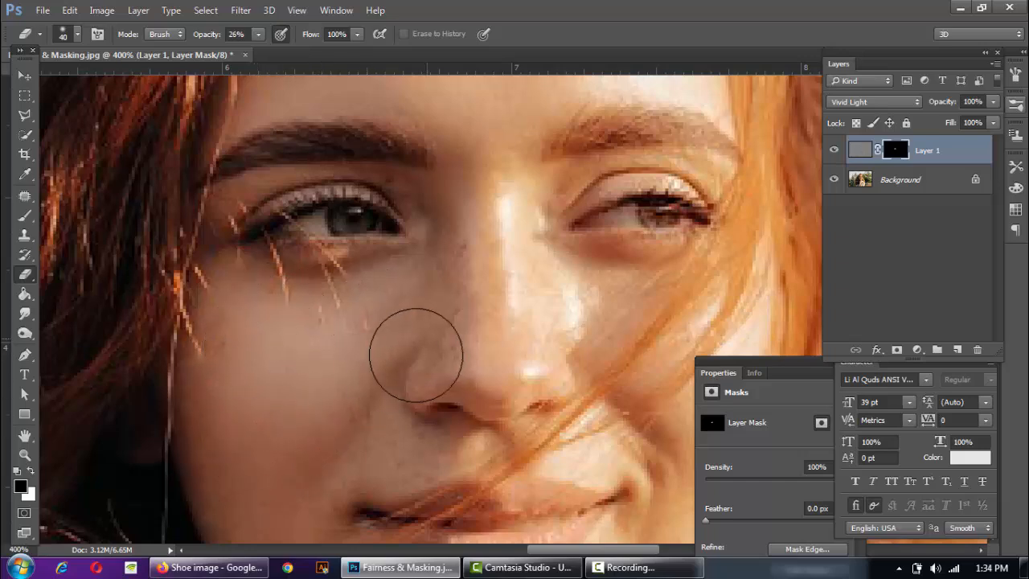
- Try erasing on the mask around the nose and left cheek with the colours swapped, and restore black as the foreground
{"action": "key", "text": "x"}
{"action": "left_click", "coordinate": [429, 339]}
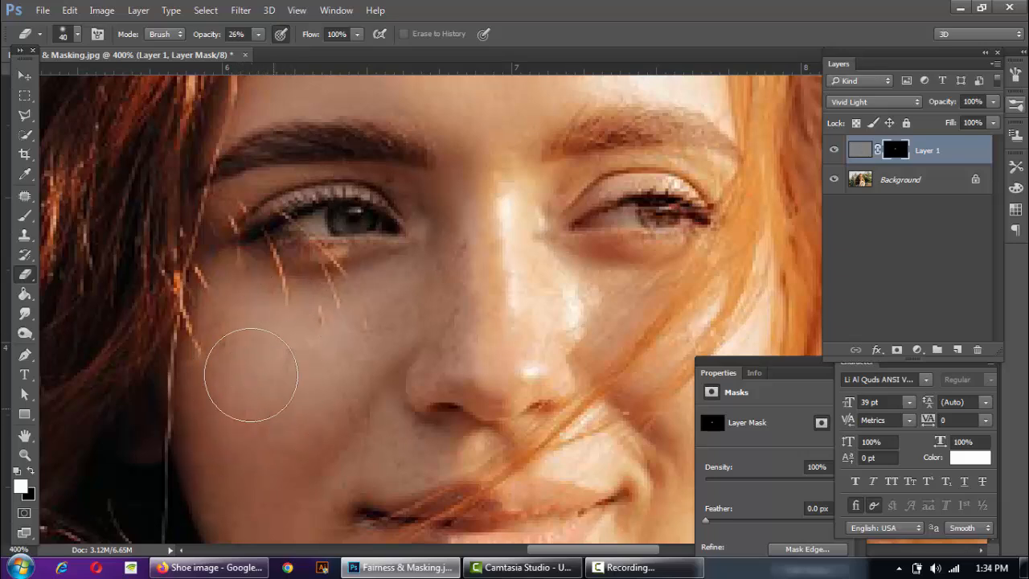
{"action": "key", "text": "x"}
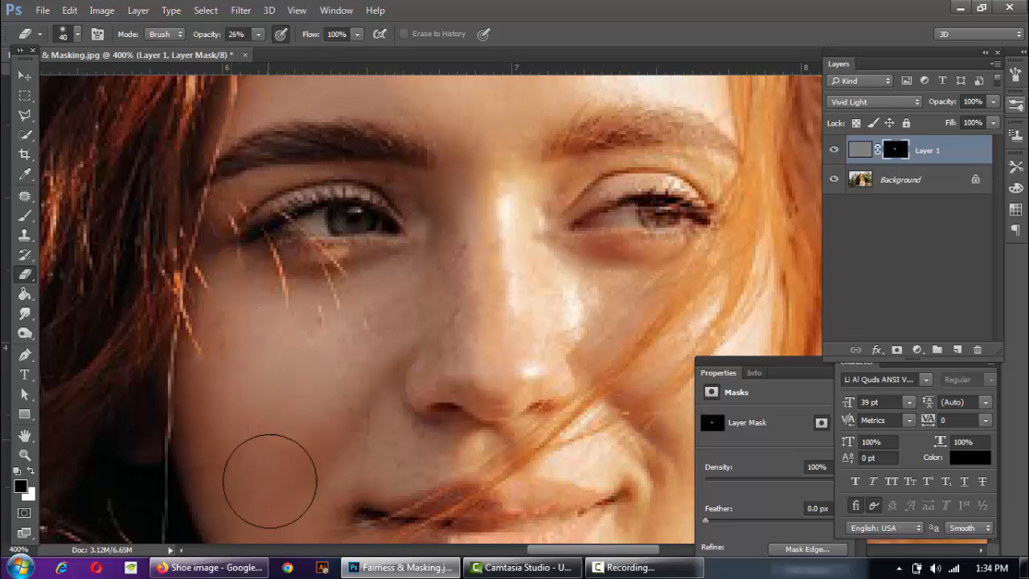
- Set the Eraser opacity to 100% and erase the mask over the left cheek and forehead to smooth the skin
{"action": "scroll", "coordinate": [311, 420], "scroll_direction": "down", "scroll_amount": 2}
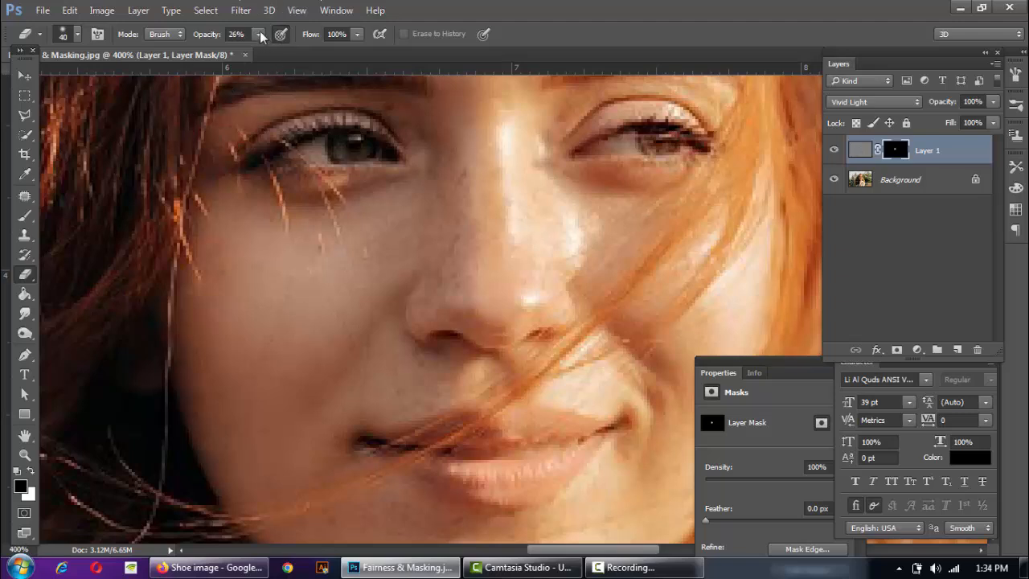
{"action": "mouse_move", "coordinate": [259, 32]}
{"action": "left_mouse_down"}
{"action": "mouse_move", "coordinate": [268, 44]}
{"action": "mouse_move", "coordinate": [329, 52]}
{"action": "left_mouse_up"}
{"action": "left_click", "coordinate": [243, 388]}
{"action": "mouse_move", "coordinate": [449, 277]}
{"action": "left_mouse_down"}
{"action": "mouse_move", "coordinate": [460, 174]}
{"action": "mouse_move", "coordinate": [461, 292]}
{"action": "mouse_move", "coordinate": [447, 177]}
{"action": "mouse_move", "coordinate": [456, 277]}
{"action": "mouse_move", "coordinate": [455, 192]}
{"action": "mouse_move", "coordinate": [455, 299]}
{"action": "mouse_move", "coordinate": [438, 175]}
{"action": "mouse_move", "coordinate": [437, 299]}
{"action": "mouse_move", "coordinate": [432, 194]}
{"action": "left_mouse_up"}
{"action": "key", "text": "space"}
{"action": "mouse_move", "coordinate": [468, 263]}
{"action": "left_mouse_down"}
{"action": "mouse_move", "coordinate": [273, 310]}
{"action": "mouse_move", "coordinate": [344, 537]}
{"action": "left_mouse_up"}
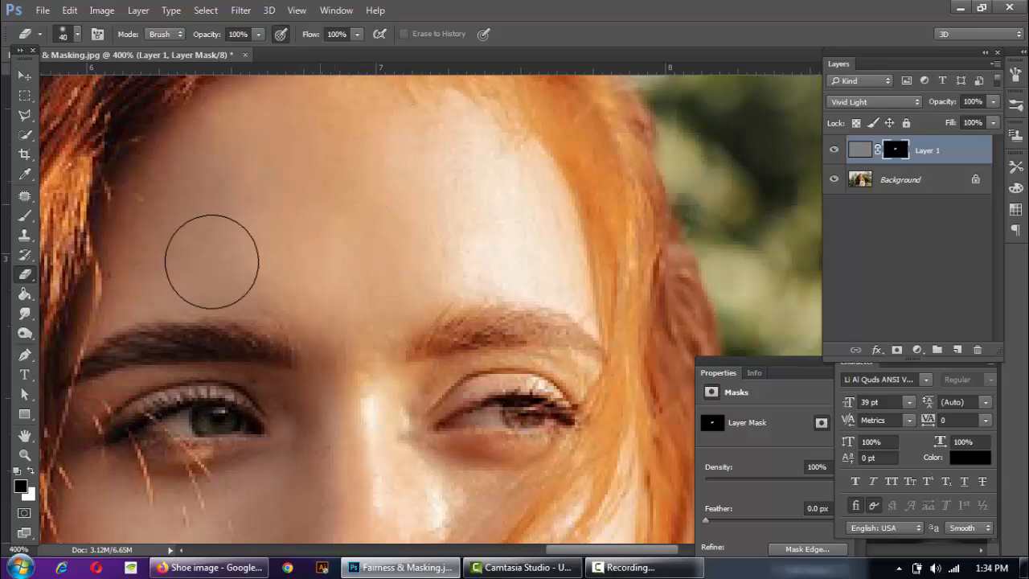
{"action": "mouse_move", "coordinate": [211, 262]}
{"action": "left_mouse_down"}
{"action": "mouse_move", "coordinate": [364, 292]}
{"action": "mouse_move", "coordinate": [383, 188]}
{"action": "mouse_move", "coordinate": [444, 221]}
{"action": "mouse_move", "coordinate": [458, 253]}
{"action": "mouse_move", "coordinate": [420, 241]}
{"action": "mouse_move", "coordinate": [475, 249]}
{"action": "mouse_move", "coordinate": [465, 242]}
{"action": "mouse_move", "coordinate": [370, 280]}
{"action": "mouse_move", "coordinate": [451, 228]}
{"action": "mouse_move", "coordinate": [470, 262]}
{"action": "mouse_move", "coordinate": [467, 197]}
{"action": "mouse_move", "coordinate": [399, 146]}
{"action": "mouse_move", "coordinate": [482, 203]}
{"action": "mouse_move", "coordinate": [369, 144]}
{"action": "mouse_move", "coordinate": [302, 166]}
{"action": "mouse_move", "coordinate": [457, 251]}
{"action": "mouse_move", "coordinate": [359, 282]}
{"action": "mouse_move", "coordinate": [171, 255]}
{"action": "mouse_move", "coordinate": [189, 222]}
{"action": "mouse_move", "coordinate": [332, 221]}
{"action": "left_mouse_up"}
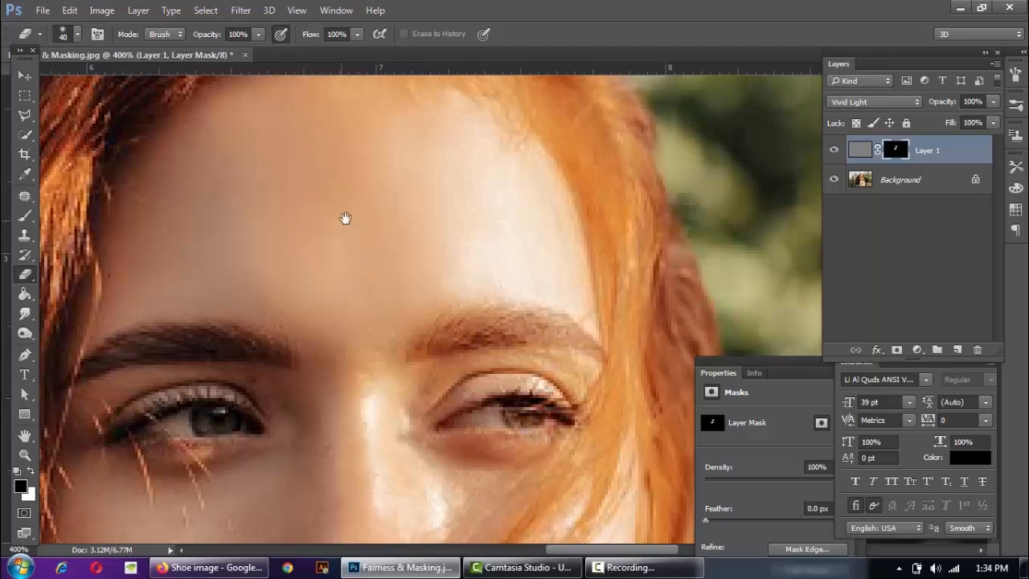
- Erase the mask over the nose, the skin around the mouth, the chin and the photo's right cheek to smooth them
{"action": "mouse_move", "coordinate": [373, 286]}
{"action": "left_mouse_down"}
{"action": "mouse_move", "coordinate": [434, 140]}
{"action": "mouse_move", "coordinate": [434, 100]}
{"action": "left_mouse_up"}
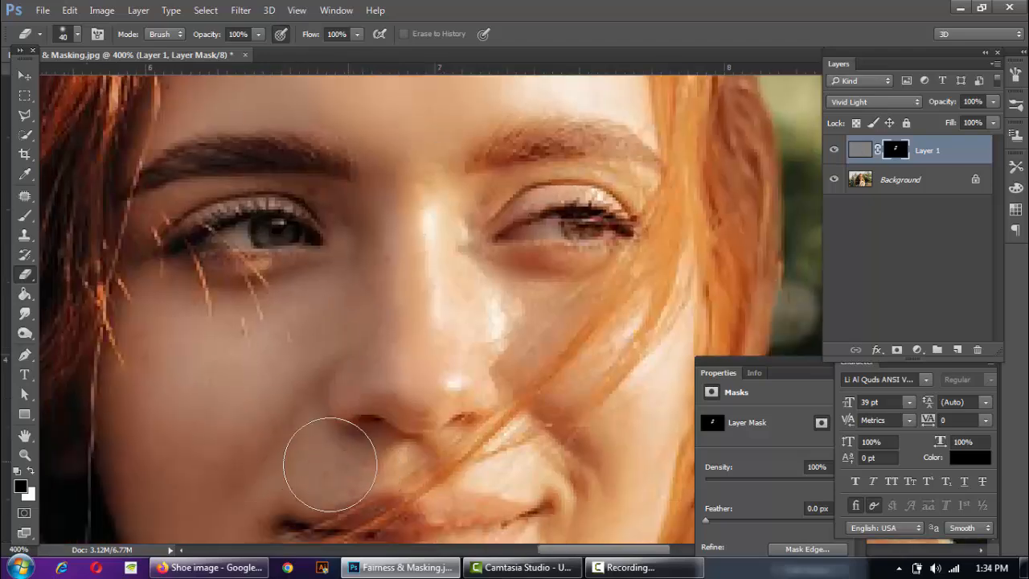
{"action": "left_click_drag", "start_coordinate": [294, 436], "coordinate": [367, 294]}
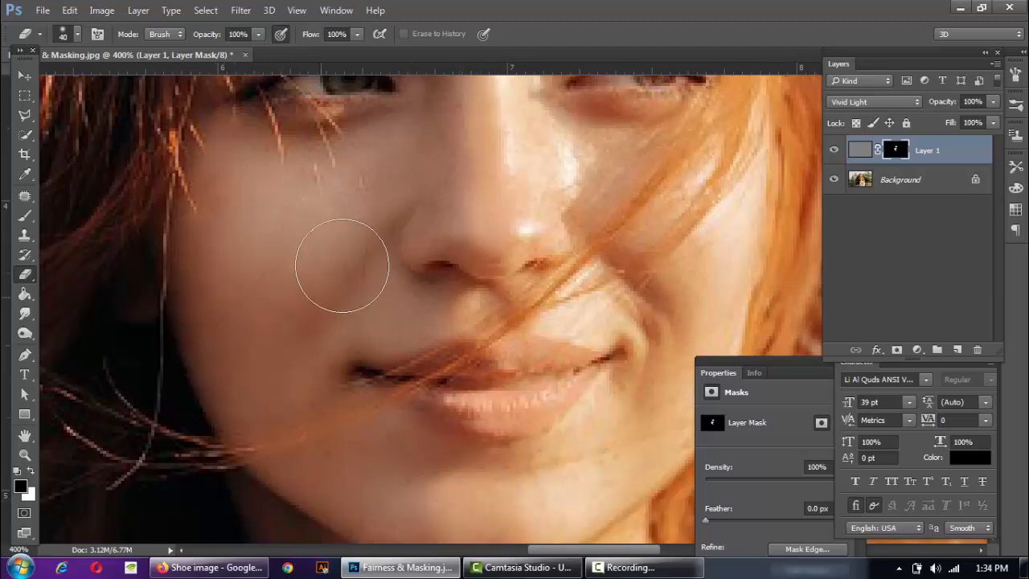
{"action": "mouse_move", "coordinate": [549, 307]}
{"action": "left_mouse_down"}
{"action": "mouse_move", "coordinate": [451, 209]}
{"action": "mouse_move", "coordinate": [433, 172]}
{"action": "left_mouse_up"}
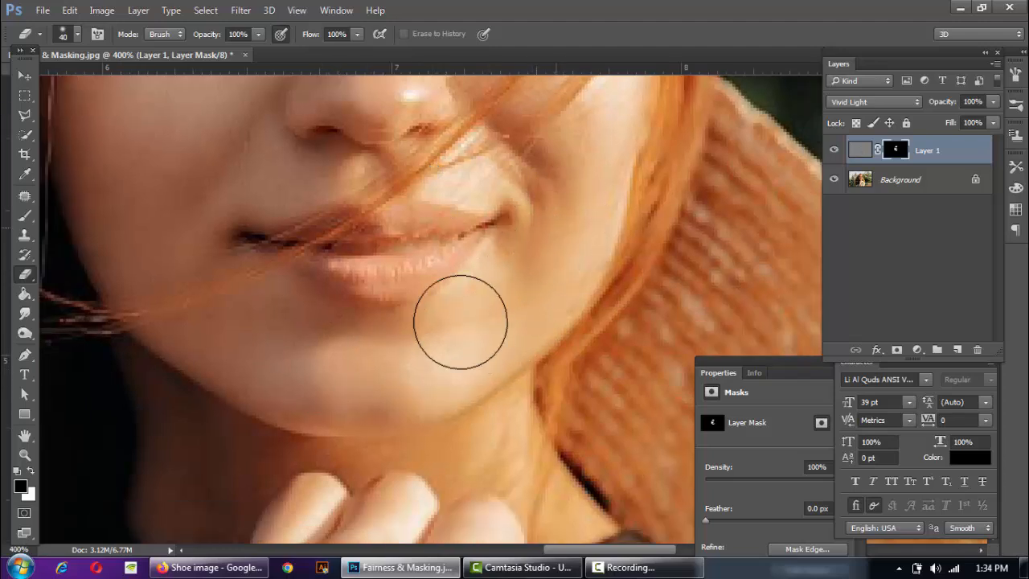
{"action": "left_click_drag", "start_coordinate": [544, 223], "coordinate": [402, 438]}
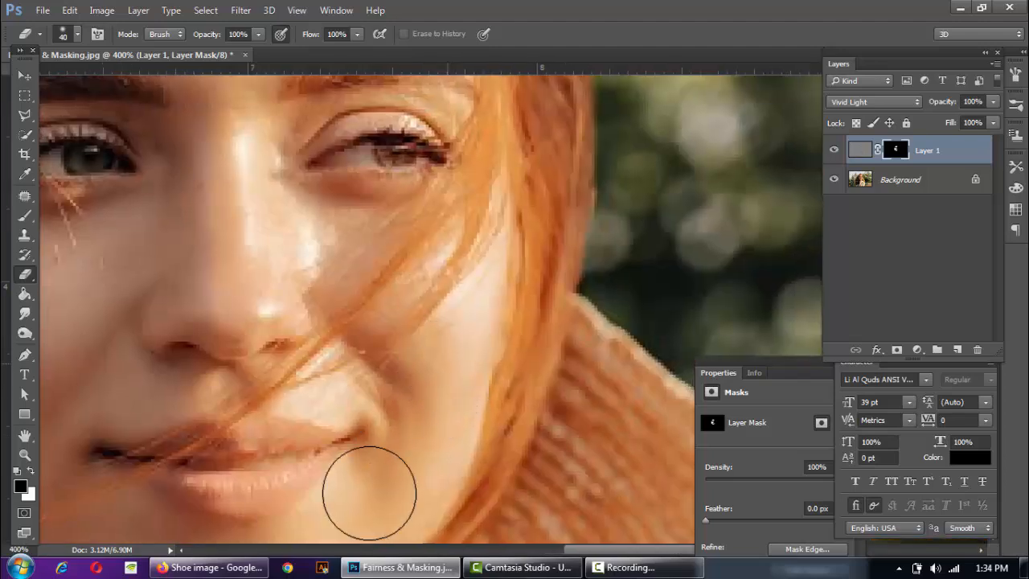
{"action": "left_click_drag", "start_coordinate": [321, 312], "coordinate": [356, 444]}
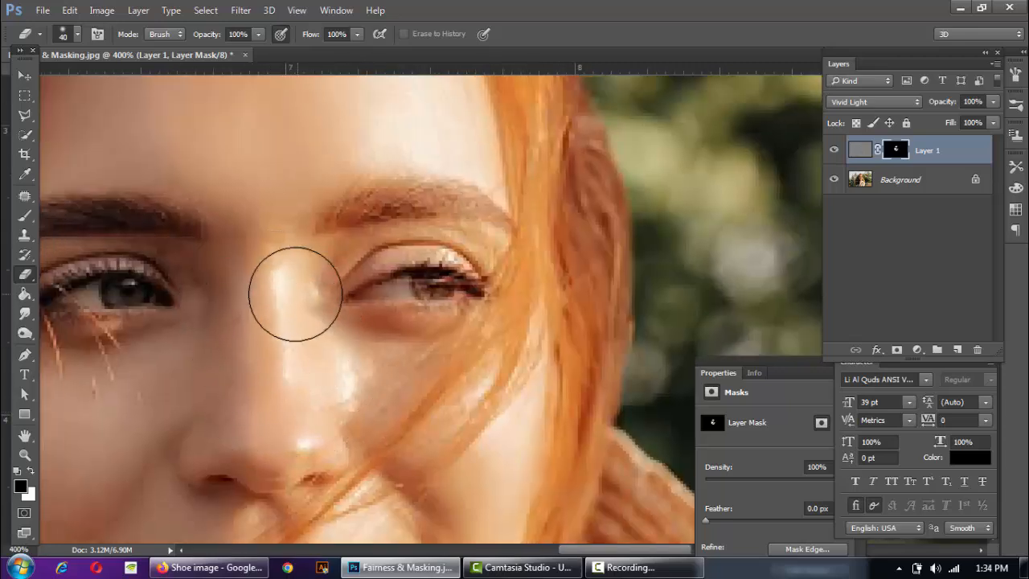
- Reduce the Eraser to size 20 and erase the mask on the skin around the photo's right eye
{"action": "key", "text": "bracketleft"}
{"action": "key", "text": "bracketleft"}
{"action": "key", "text": "bracketleft"}
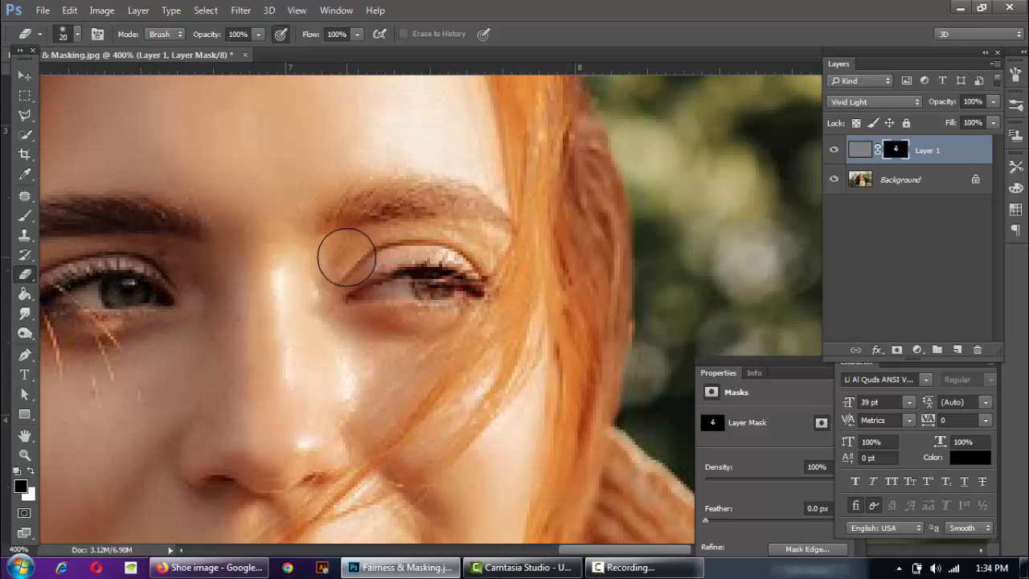
{"action": "key", "text": "bracketleft"}
{"action": "right_click", "coordinate": [348, 258]}
{"action": "left_click", "coordinate": [347, 257]}
{"action": "mouse_move", "coordinate": [347, 257]}
{"action": "left_mouse_down"}
{"action": "mouse_move", "coordinate": [394, 242]}
{"action": "mouse_move", "coordinate": [458, 242]}
{"action": "left_mouse_up"}
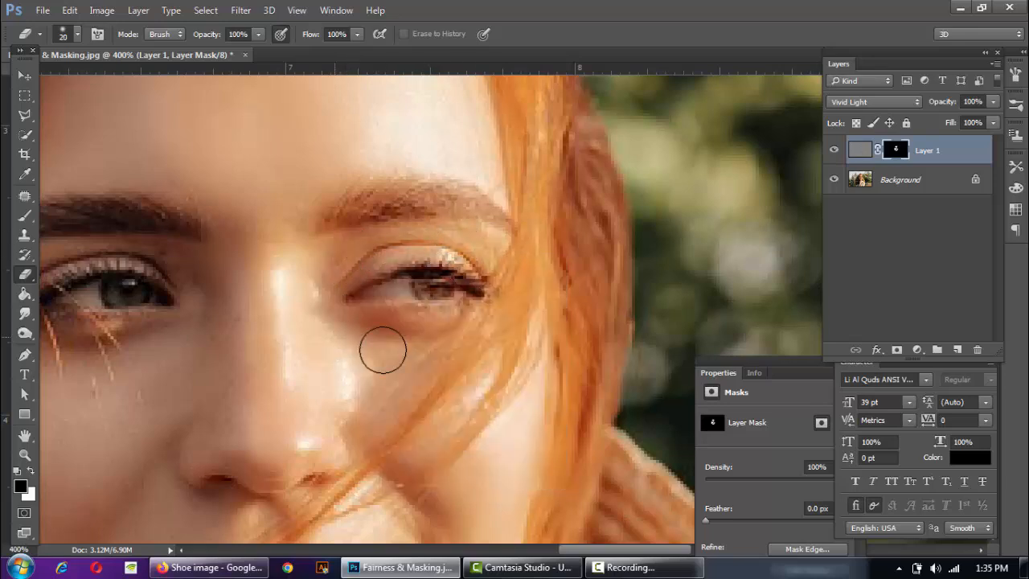
- Erase the mask over the neck below the chin with the small Eraser to smooth the shadowed skin
{"action": "left_click_drag", "start_coordinate": [331, 535], "coordinate": [487, 165]}
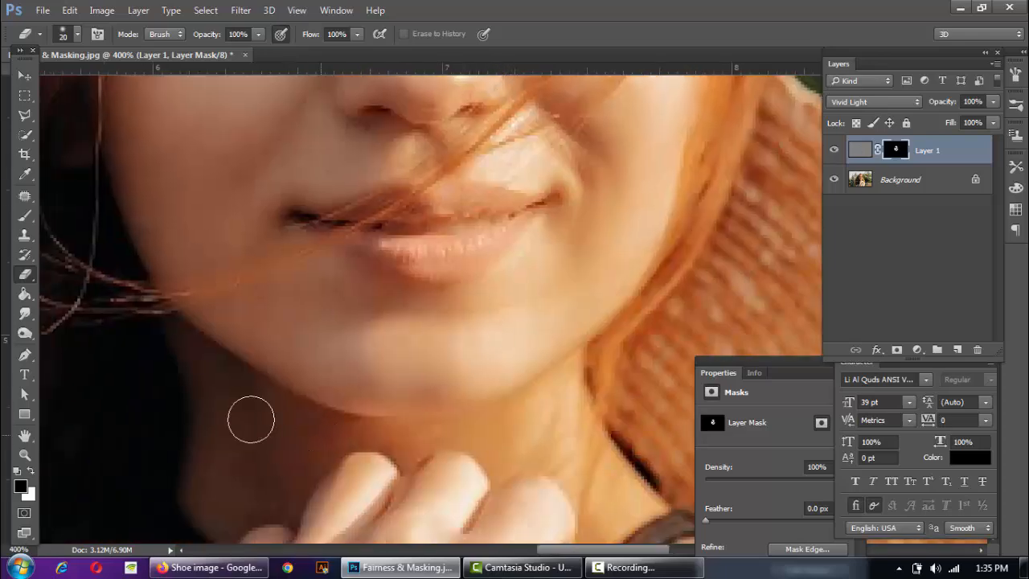
{"action": "left_click_drag", "start_coordinate": [480, 425], "coordinate": [482, 310]}
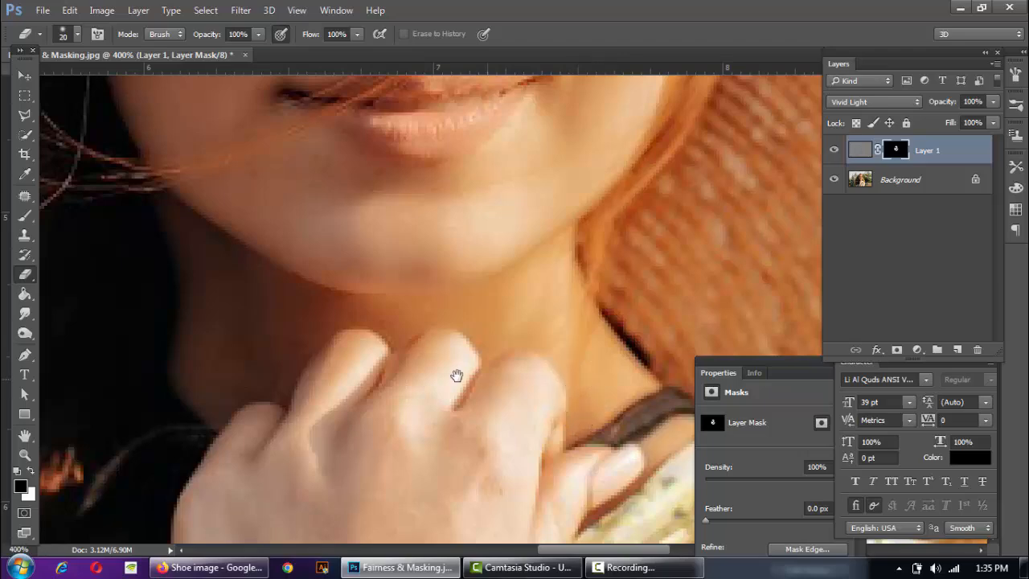
{"action": "mouse_move", "coordinate": [457, 374]}
{"action": "left_mouse_down"}
{"action": "mouse_move", "coordinate": [535, 265]}
{"action": "mouse_move", "coordinate": [561, 306]}
{"action": "left_mouse_up"}
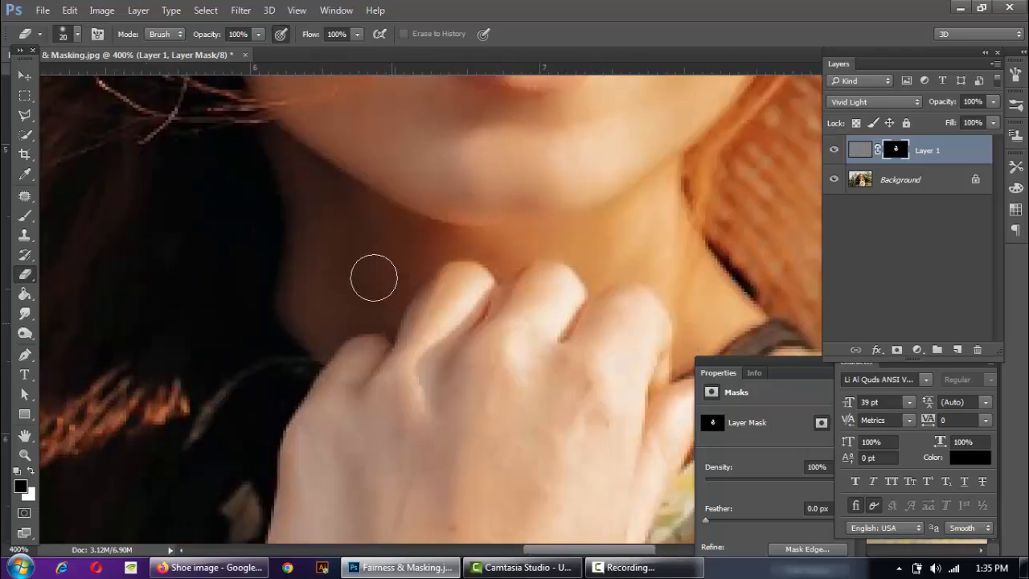
- Enlarge the Eraser to size 40 and erase the mask over the back of the hand, wrist and forearm
{"action": "left_click_drag", "start_coordinate": [435, 431], "coordinate": [451, 97]}
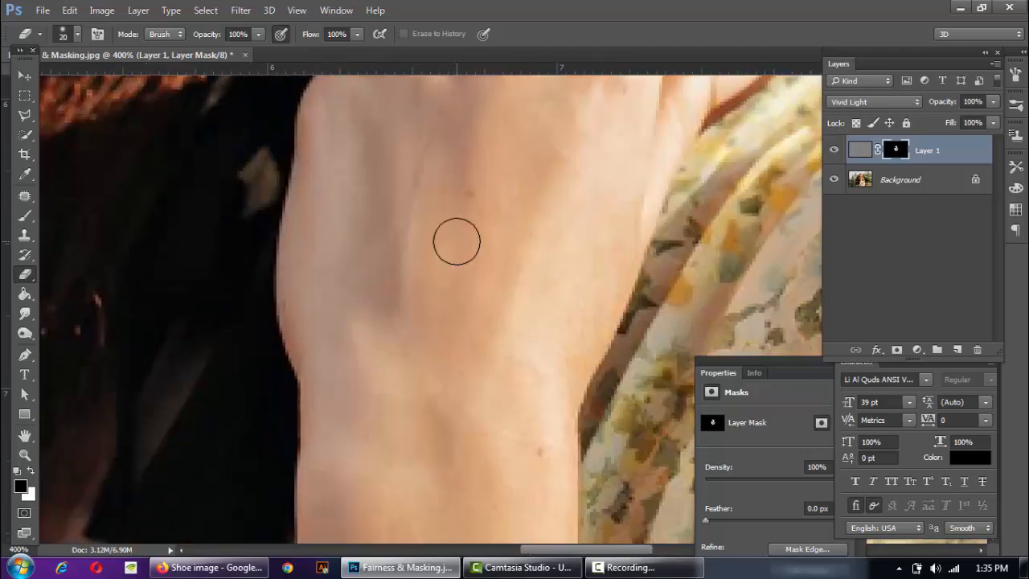
{"action": "key", "text": "bracketright"}
{"action": "key", "text": "bracketright"}
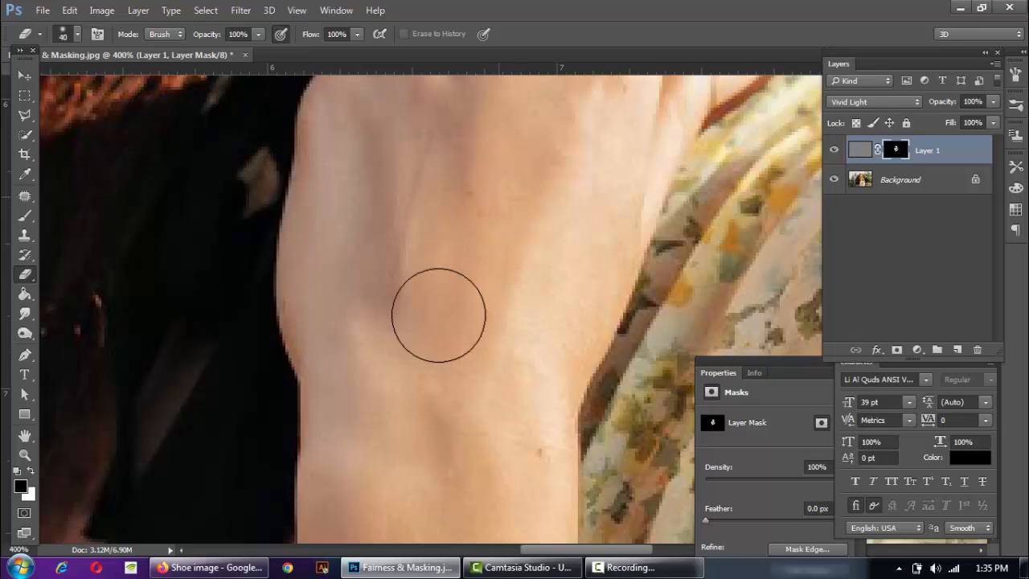
{"action": "left_click_drag", "start_coordinate": [426, 221], "coordinate": [332, 316]}
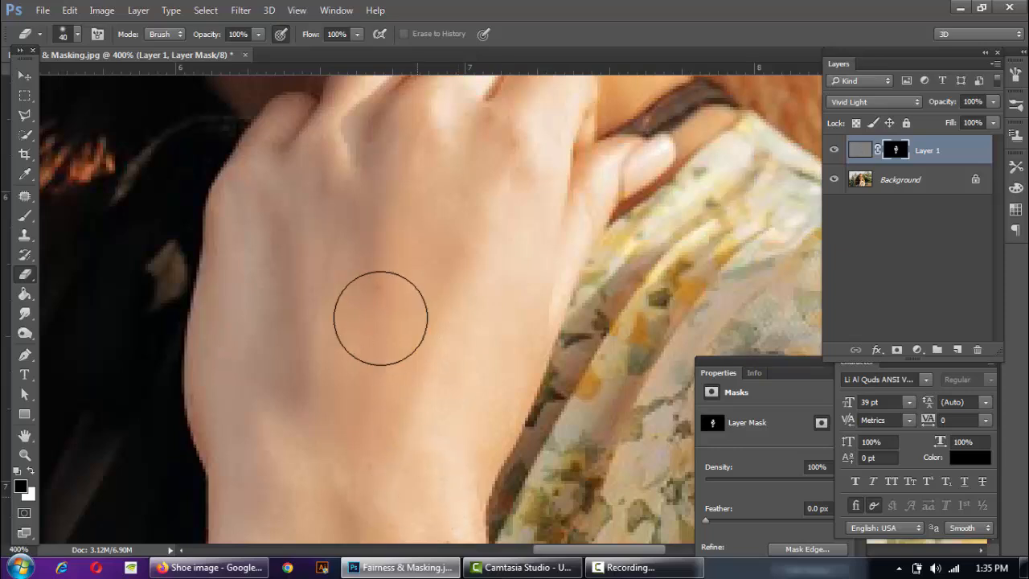
{"action": "left_click_drag", "start_coordinate": [346, 129], "coordinate": [362, 242]}
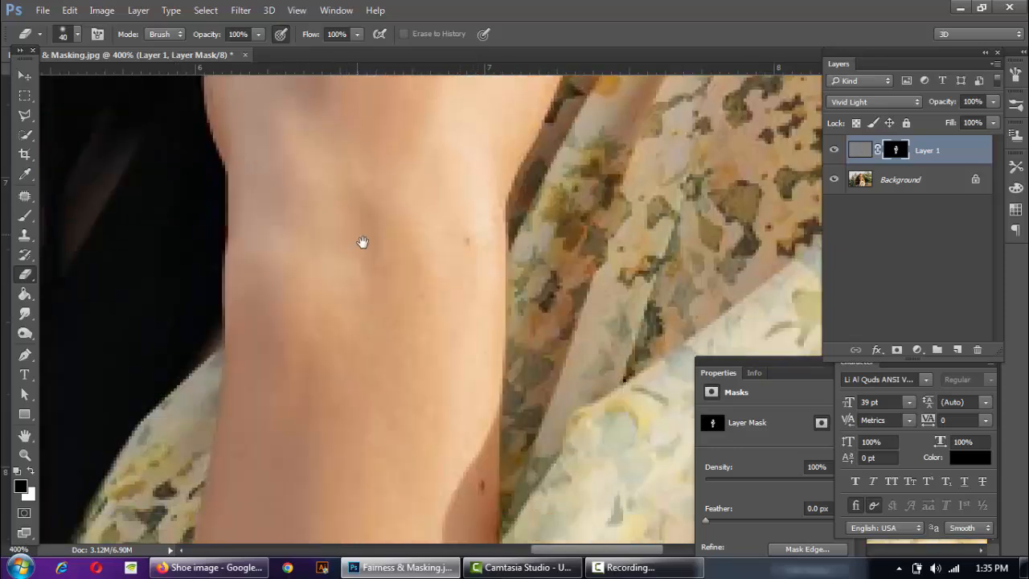
{"action": "mouse_move", "coordinate": [375, 299]}
{"action": "left_mouse_down"}
{"action": "mouse_move", "coordinate": [380, 449]}
{"action": "mouse_move", "coordinate": [448, 323]}
{"action": "mouse_move", "coordinate": [462, 267]}
{"action": "mouse_move", "coordinate": [434, 434]}
{"action": "left_mouse_up"}
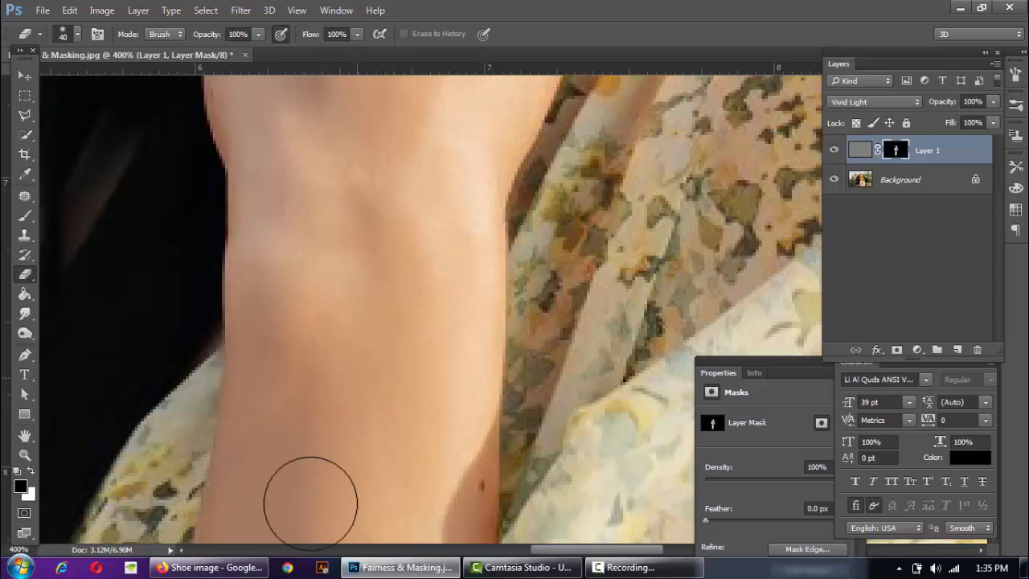
{"action": "left_click_drag", "start_coordinate": [379, 473], "coordinate": [400, 169]}
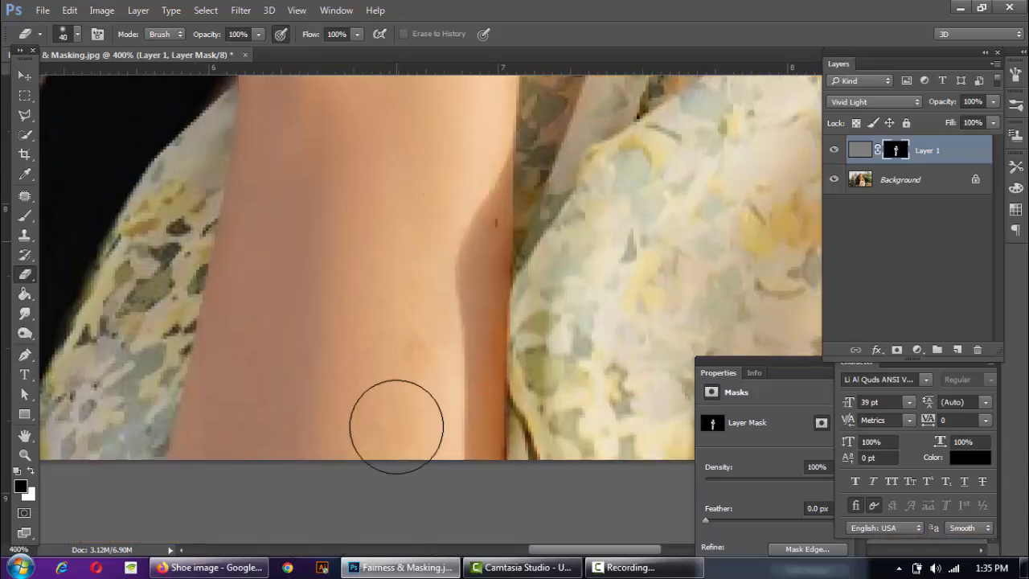
- Examine the smoothed skin in the whole photo and close up on the face
{"action": "key", "text": "ctrl+minus"}
{"action": "key", "text": "ctrl+minus"}
{"action": "key", "text": "ctrl+minus"}
{"action": "key", "text": "ctrl+minus"}
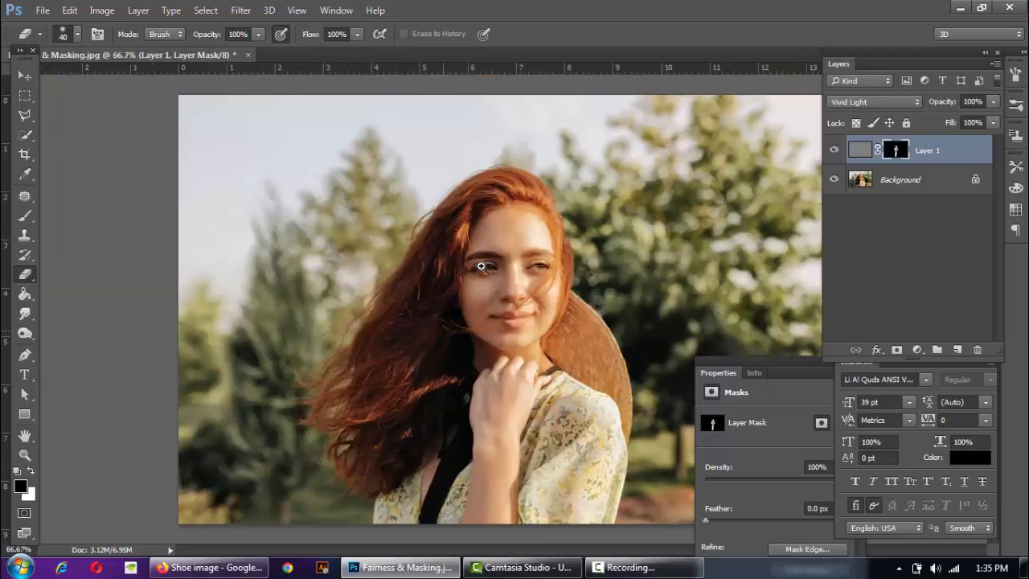
{"action": "left_click", "coordinate": [522, 249], "text": "ctrl"}
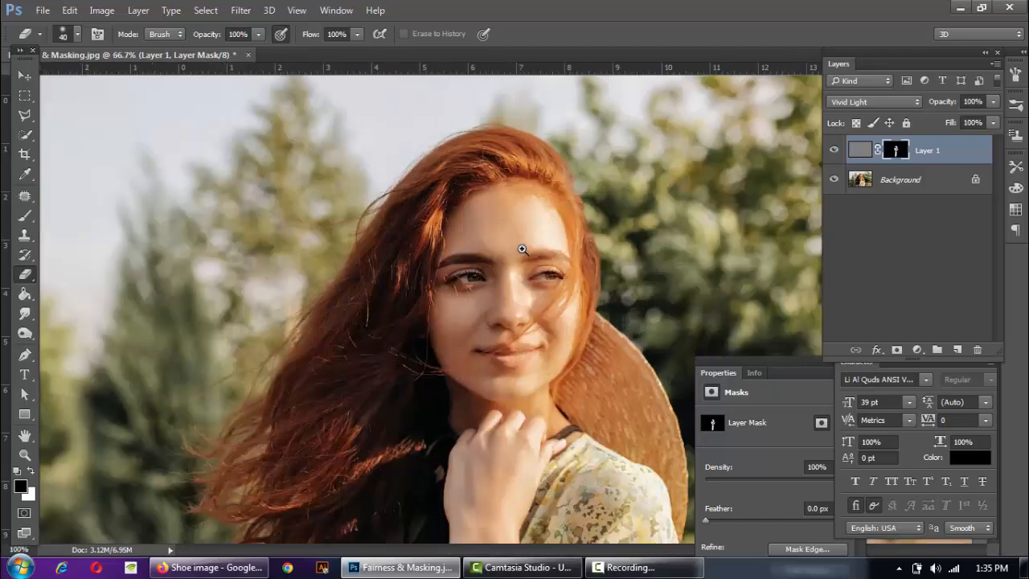
{"action": "left_click", "coordinate": [505, 306], "text": "ctrl"}
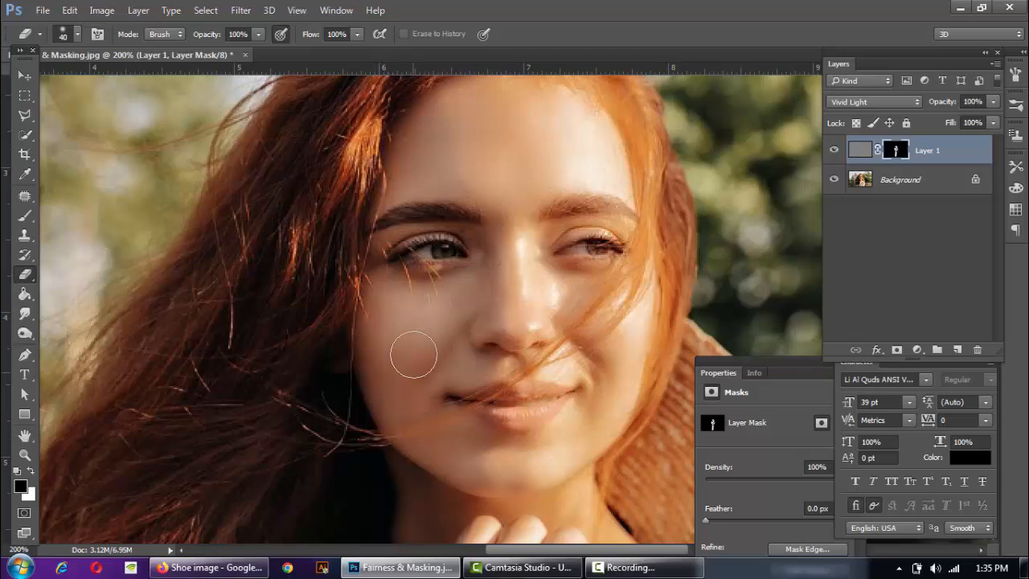
{"action": "left_click_drag", "start_coordinate": [601, 274], "coordinate": [546, 295]}
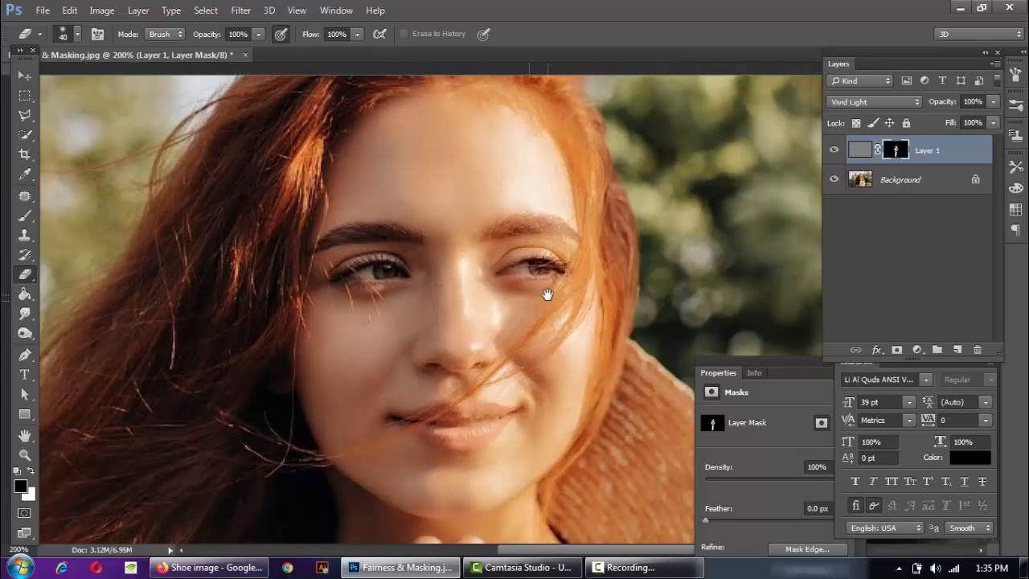
- Merge Layer 1 and the Background into one layer, and undo the merge
{"action": "left_click", "coordinate": [923, 175], "text": "shift"}
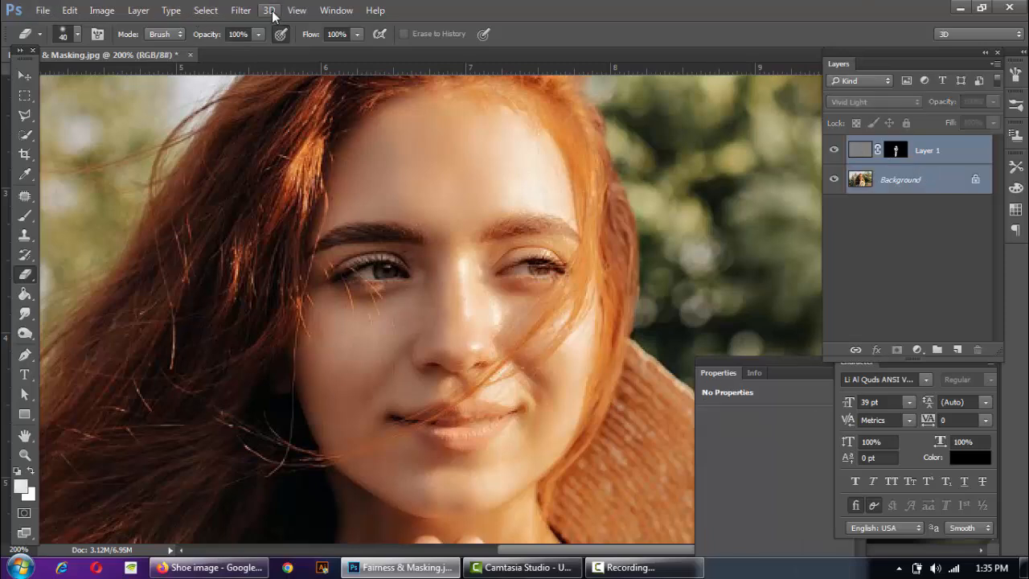
{"action": "left_click", "coordinate": [137, 17]}
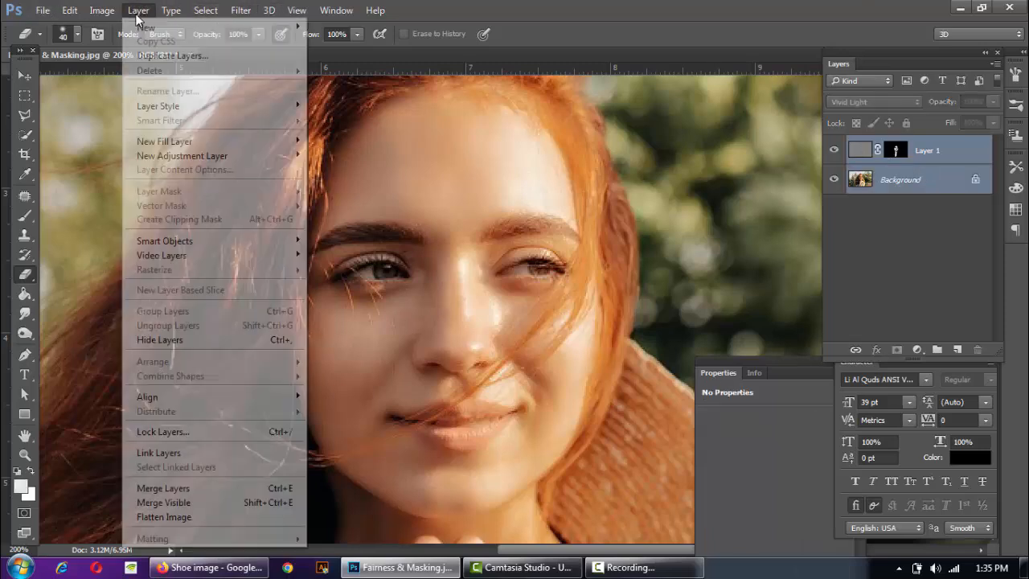
{"action": "left_click", "coordinate": [169, 488]}
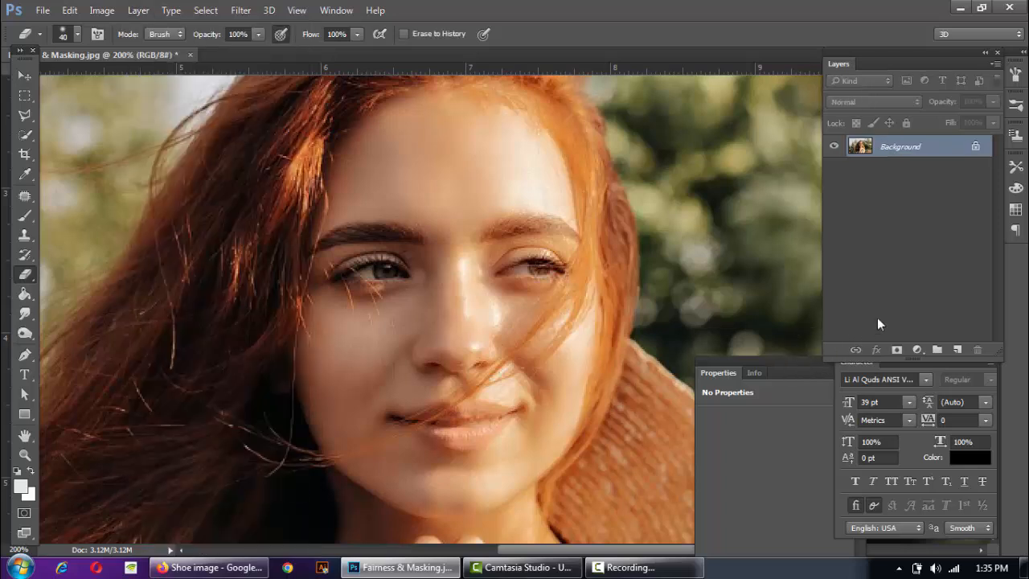
{"action": "key", "text": "ctrl+z"}
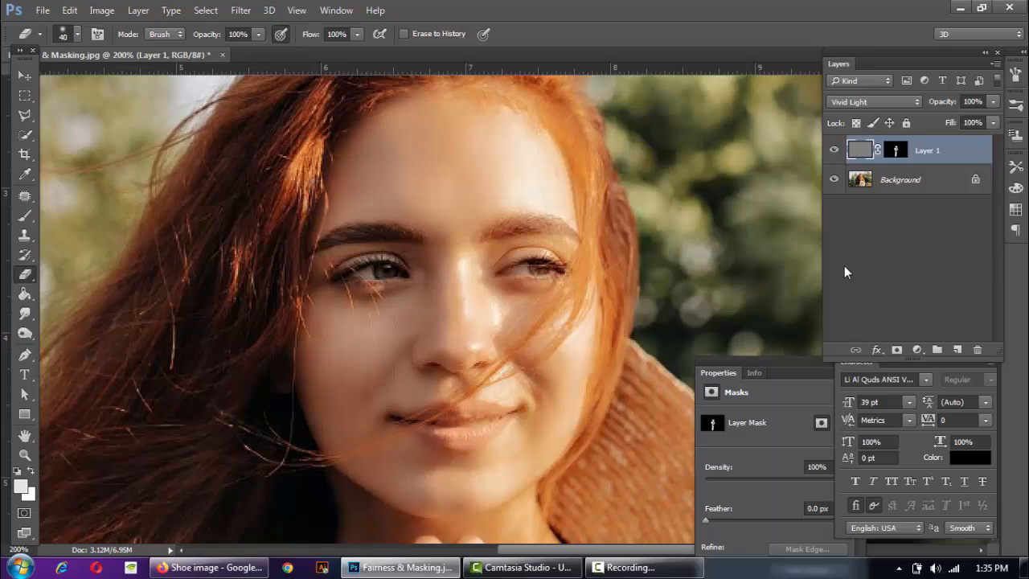
- Compare the face close up with Layer 1 hidden and shown, and view the whole photo with the layer visible
{"action": "left_click", "coordinate": [405, 300], "text": "ctrl"}
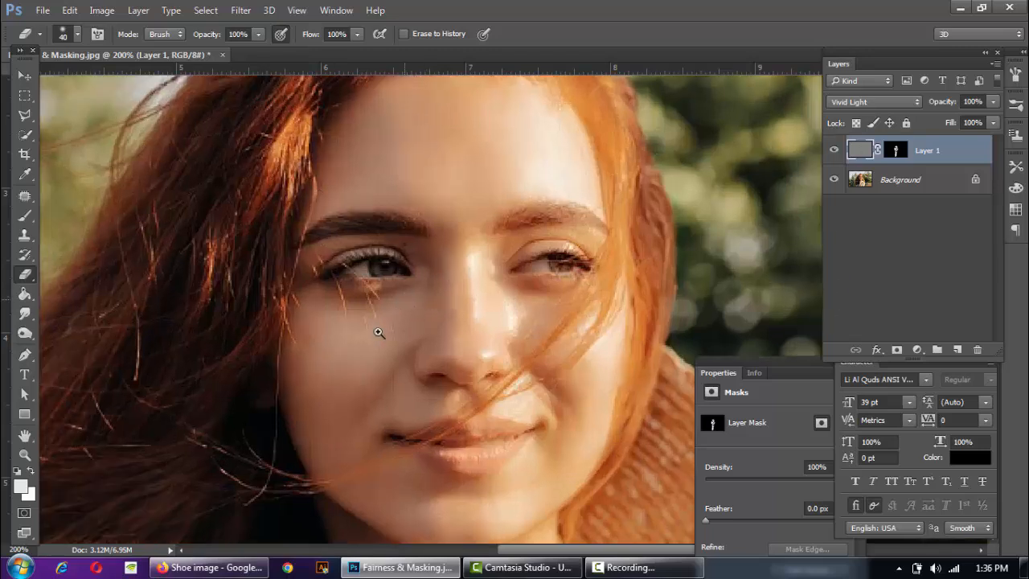
{"action": "left_click_drag", "start_coordinate": [379, 332], "coordinate": [393, 273]}
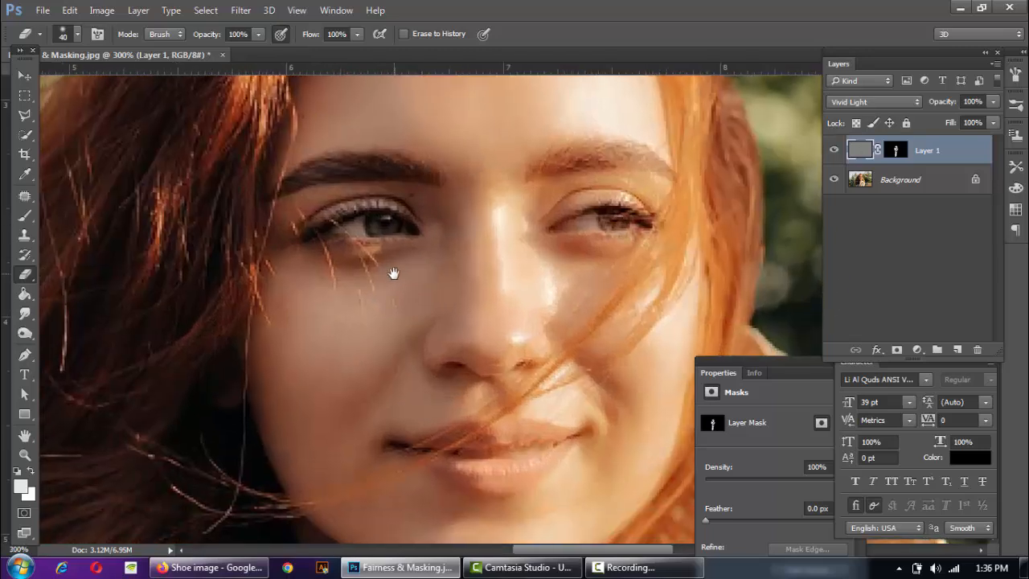
{"action": "left_click", "coordinate": [832, 151]}
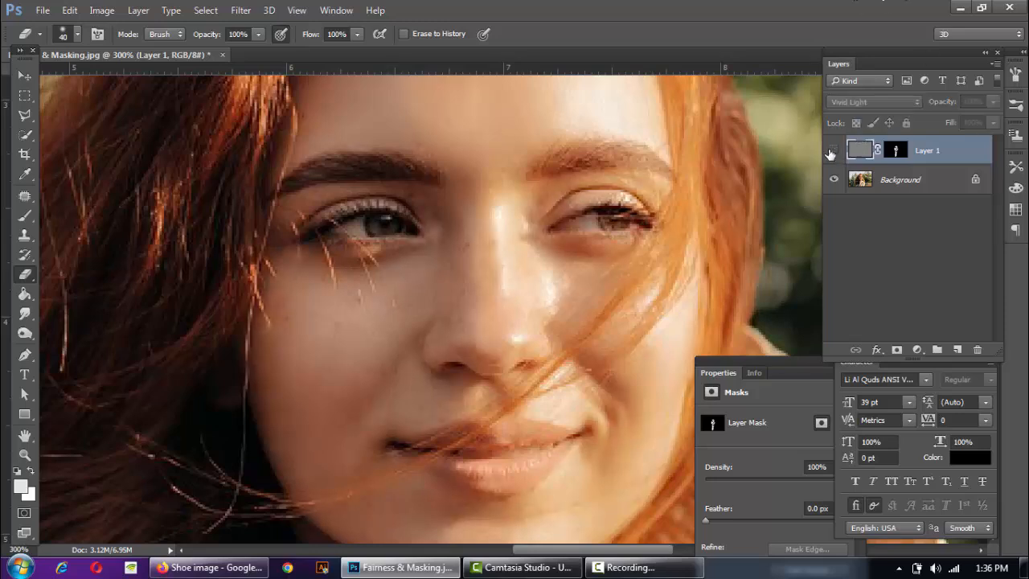
{"action": "left_click", "coordinate": [833, 151]}
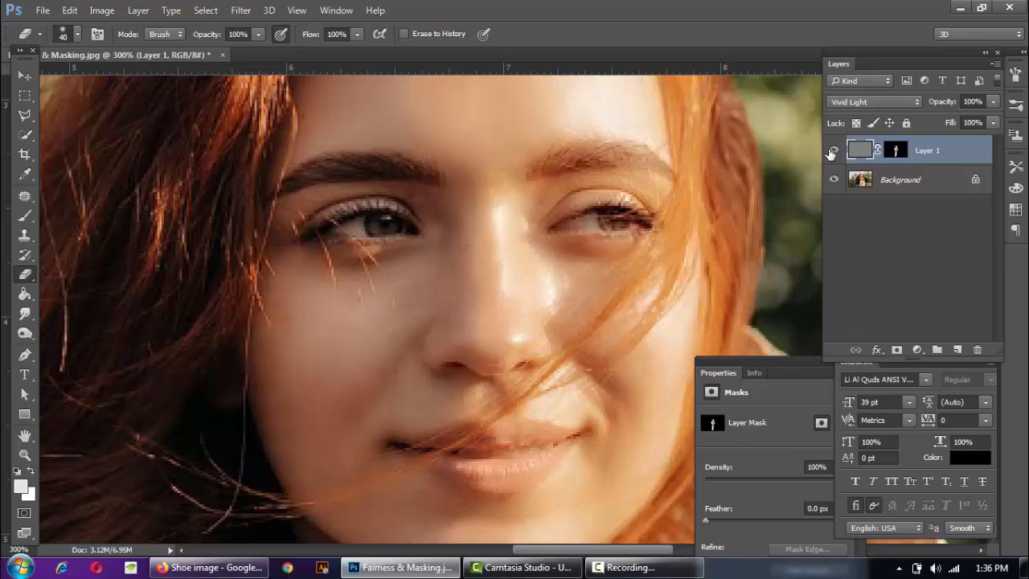
{"action": "left_click", "coordinate": [833, 151]}
{"action": "left_click", "coordinate": [833, 151]}
{"action": "key", "text": "ctrl+minus"}
{"action": "key", "text": "ctrl+minus"}
{"action": "key", "text": "ctrl+minus"}
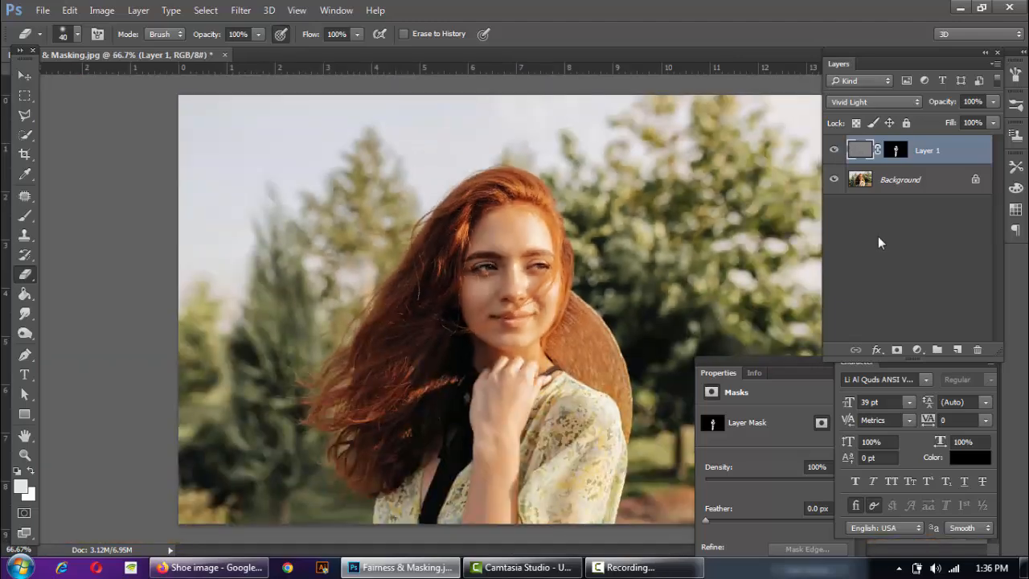